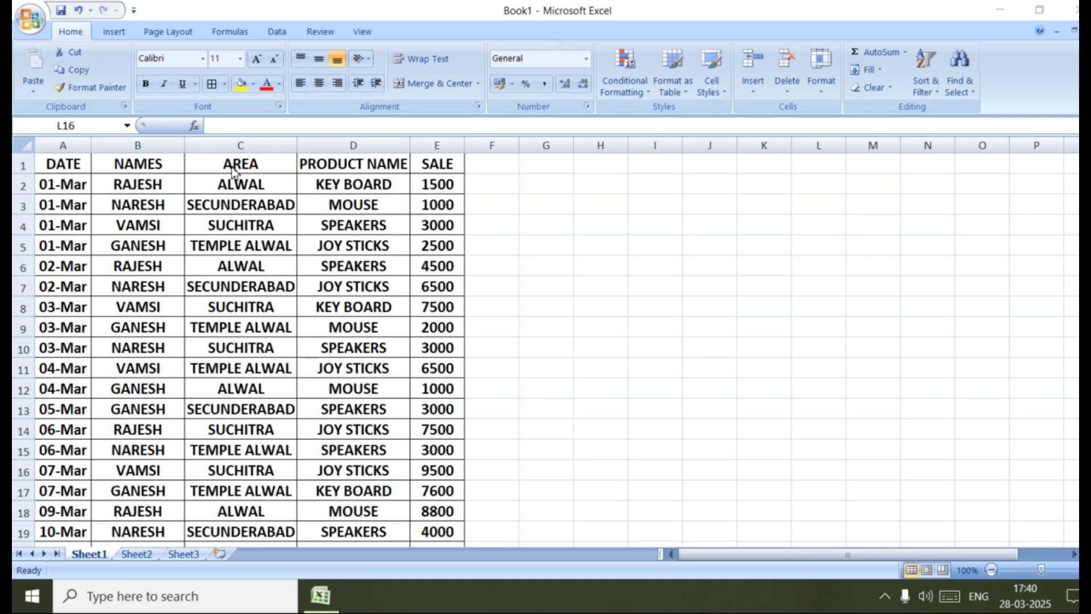
left_click(117, 36)
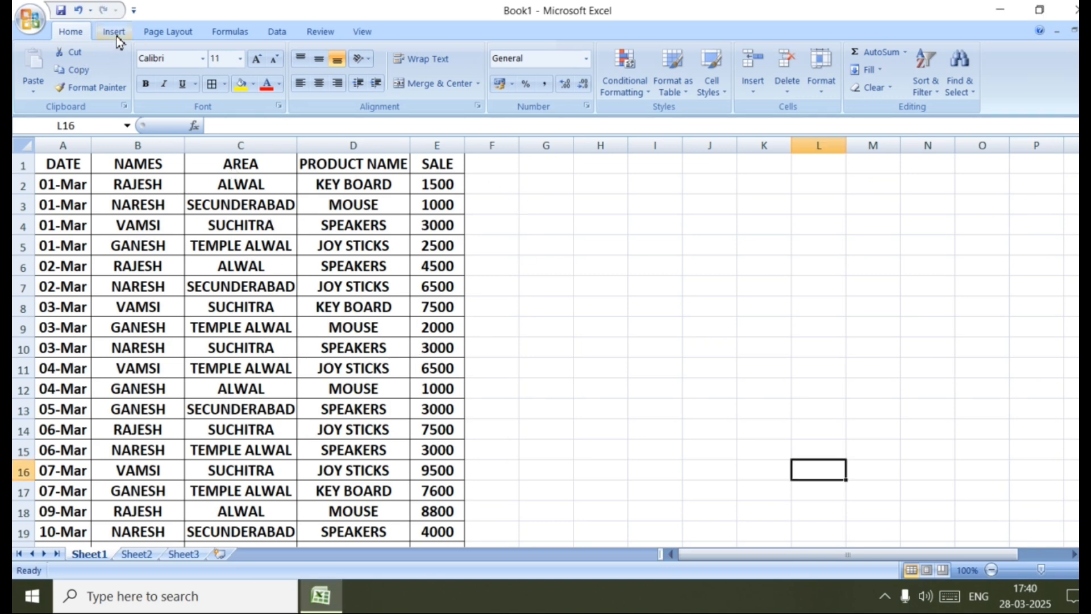
left_click(112, 32)
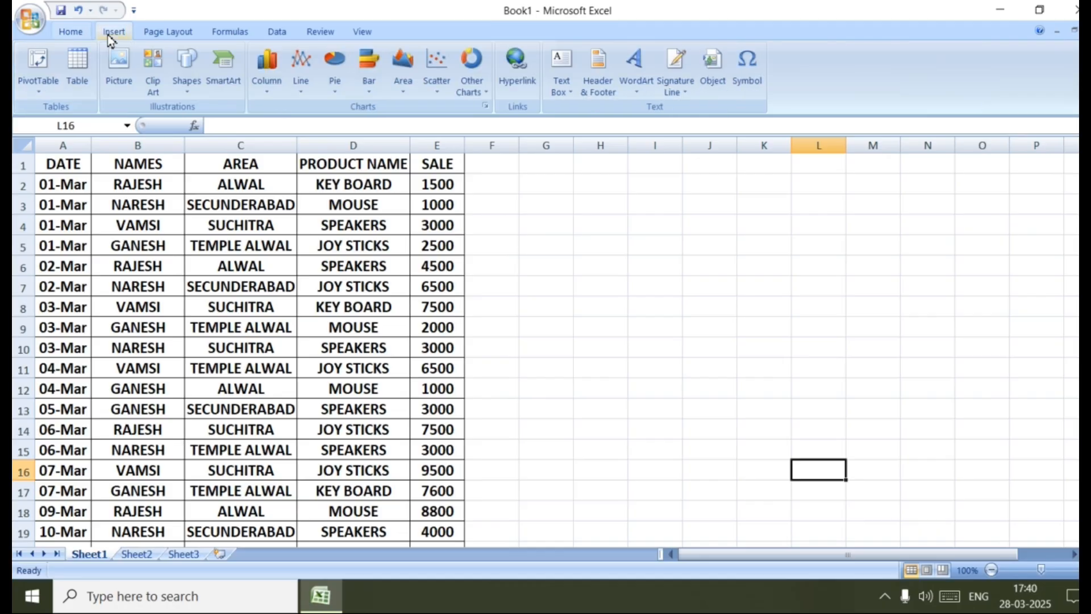
left_click(50, 91)
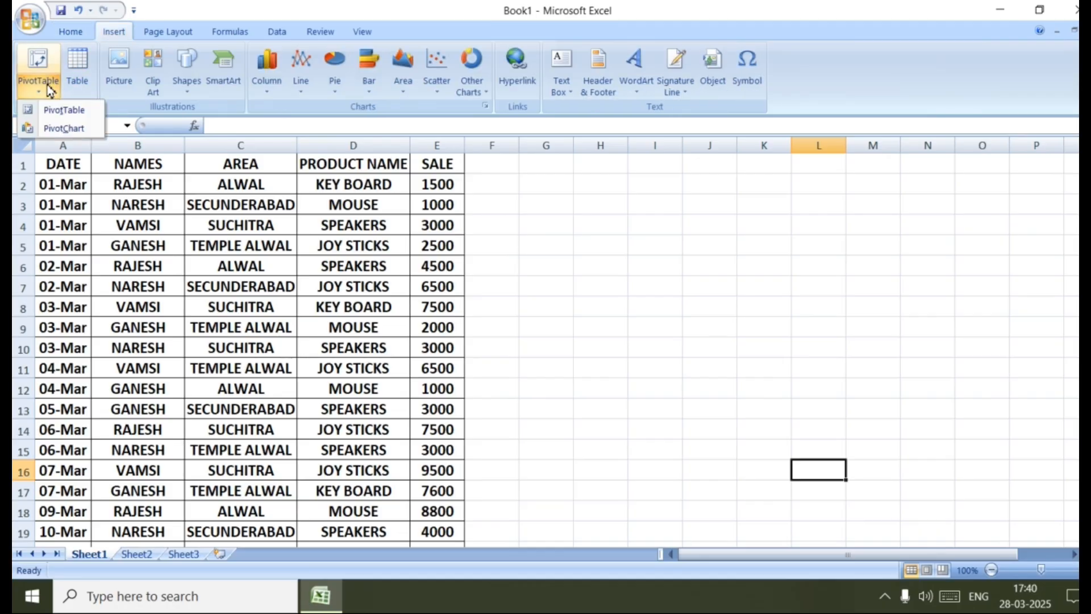
left_click(71, 113)
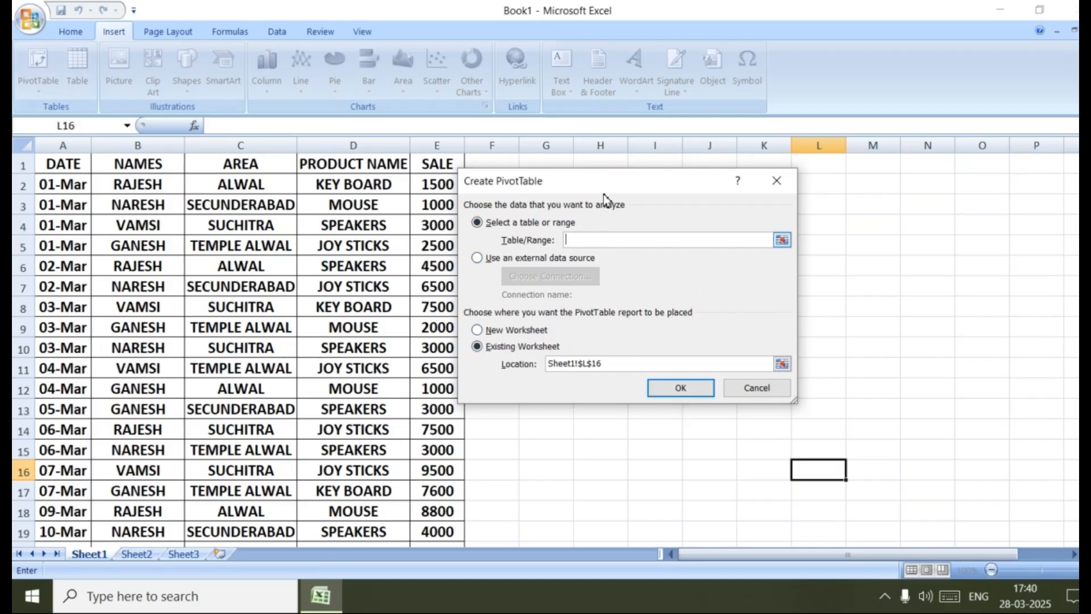
left_click_drag(583, 187, 504, 163)
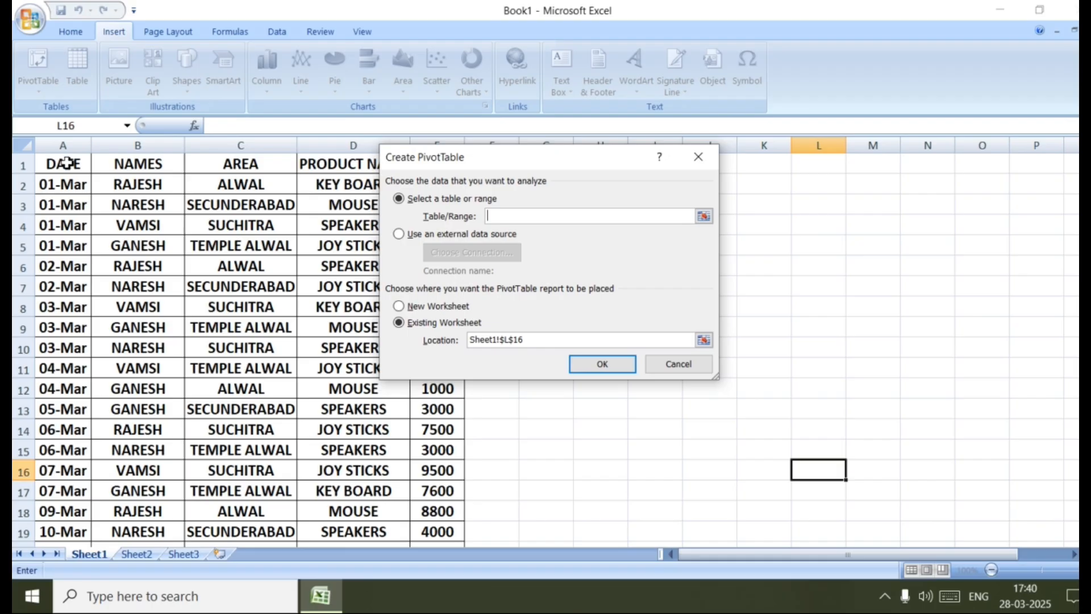
left_click_drag(65, 163, 442, 511)
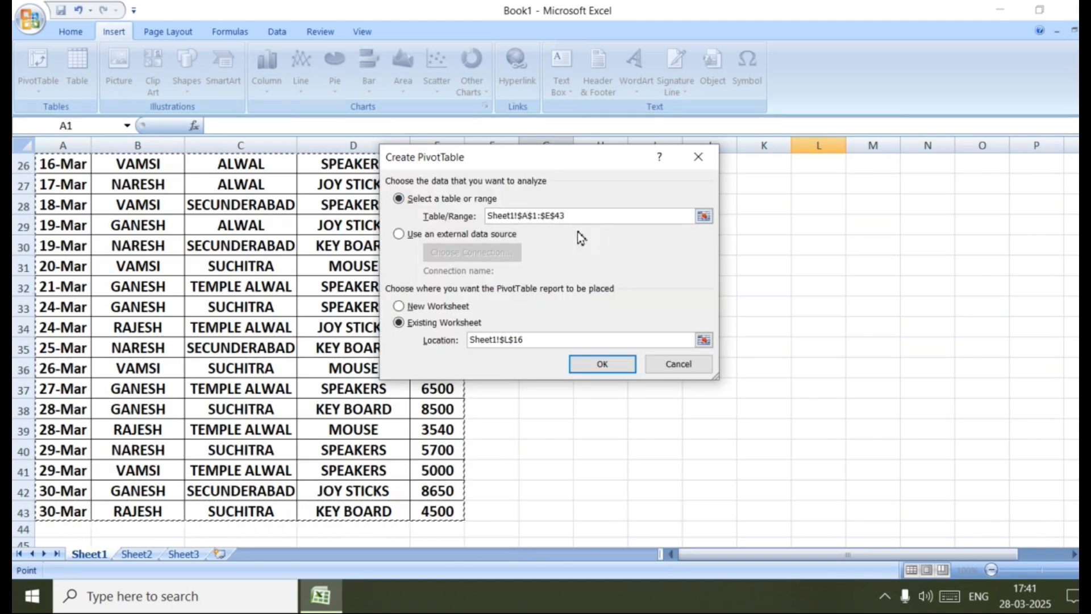
left_click(698, 157)
scroll(195, 238, "up", 8)
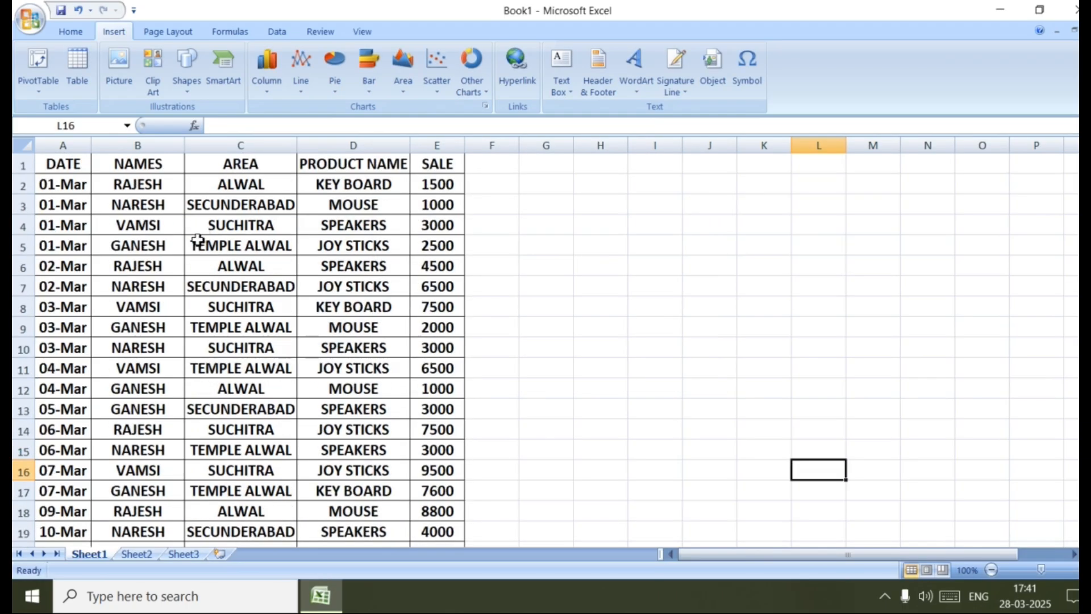
left_click_drag(60, 165, 433, 468)
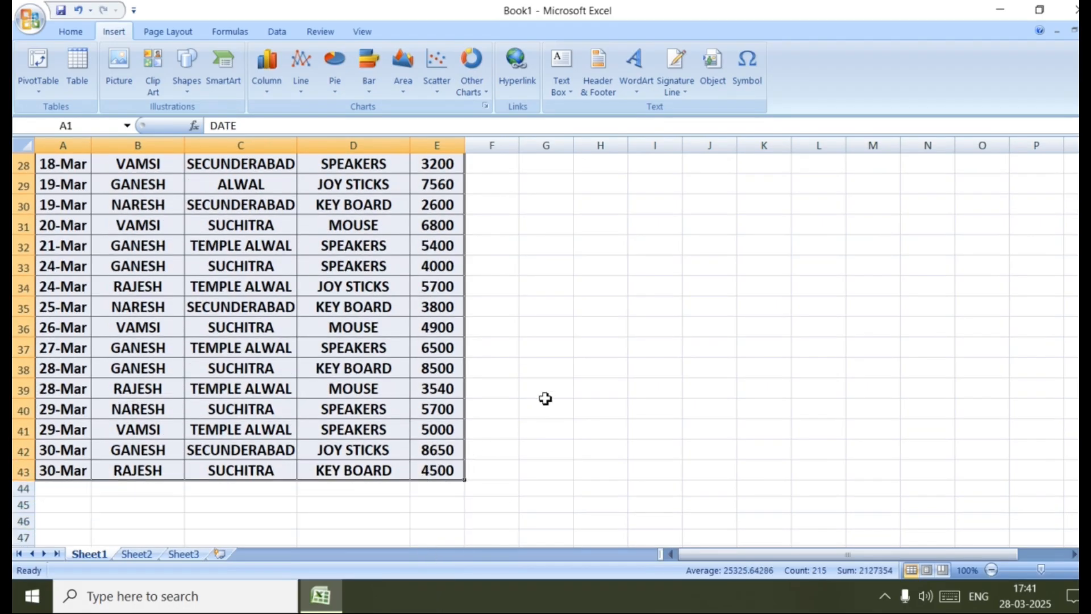
left_click(546, 398)
scroll(546, 398, "up", 9)
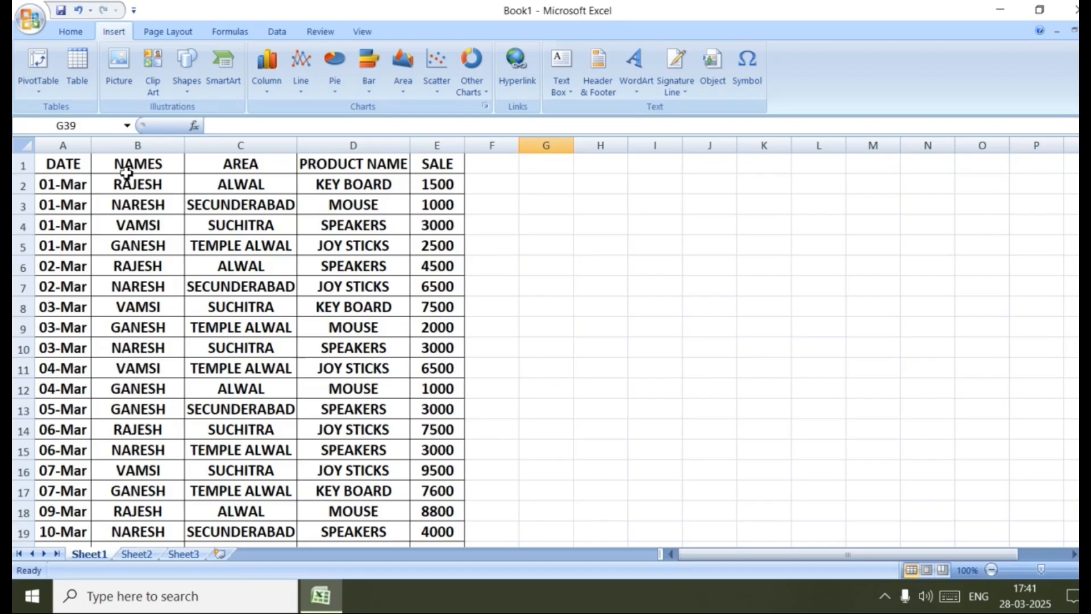
Create a PivotTable from the data table in A1:E43, placed at cell L4 of the existing worksheet
left_click(80, 164)
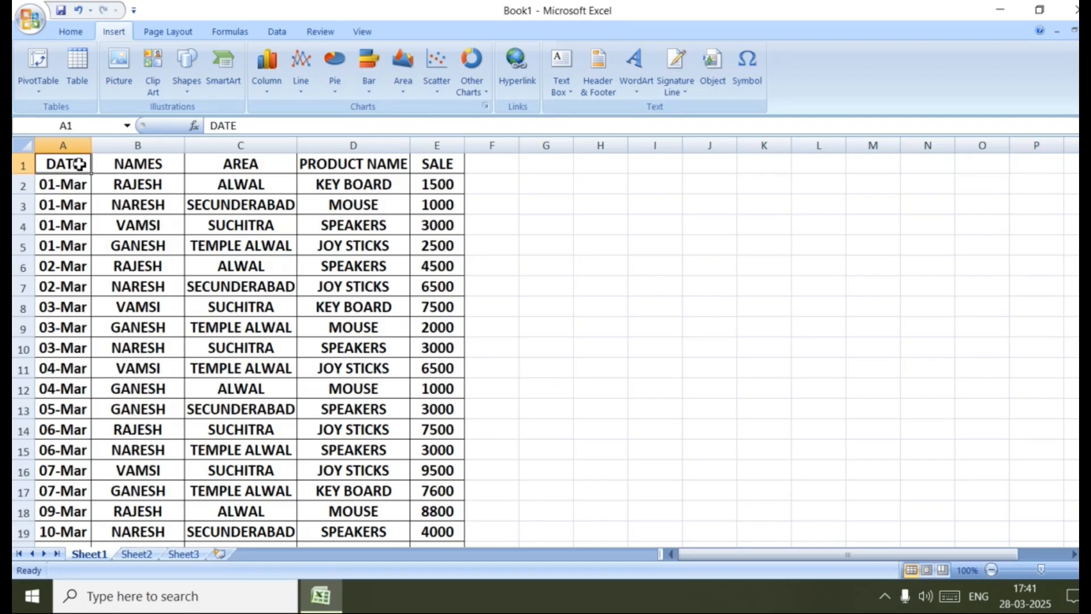
key("ctrl+shift+End")
scroll(285, 245, "down", 10)
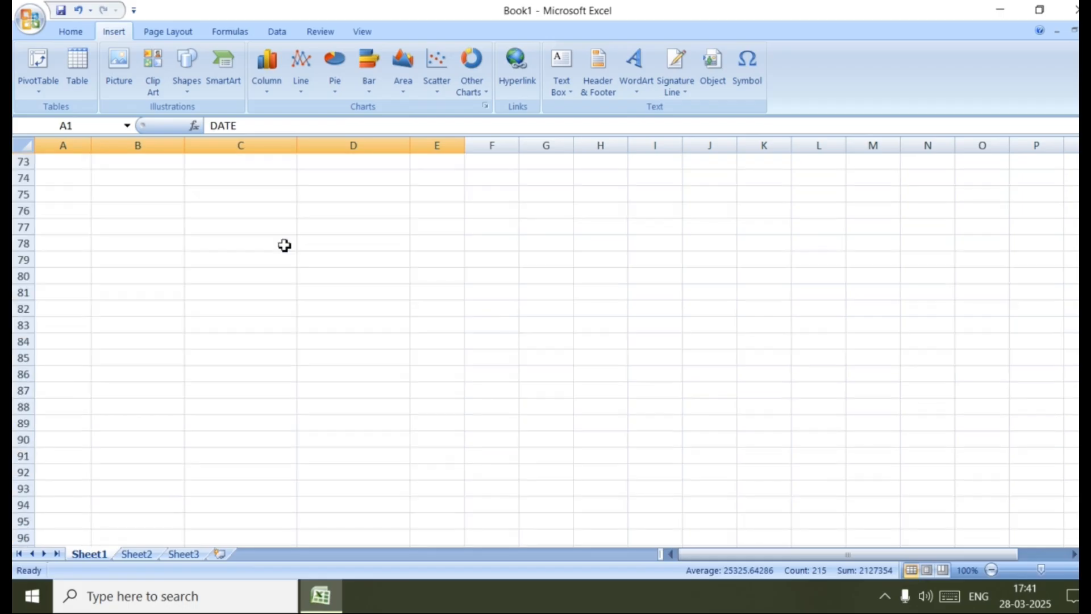
scroll(285, 245, "up", 11)
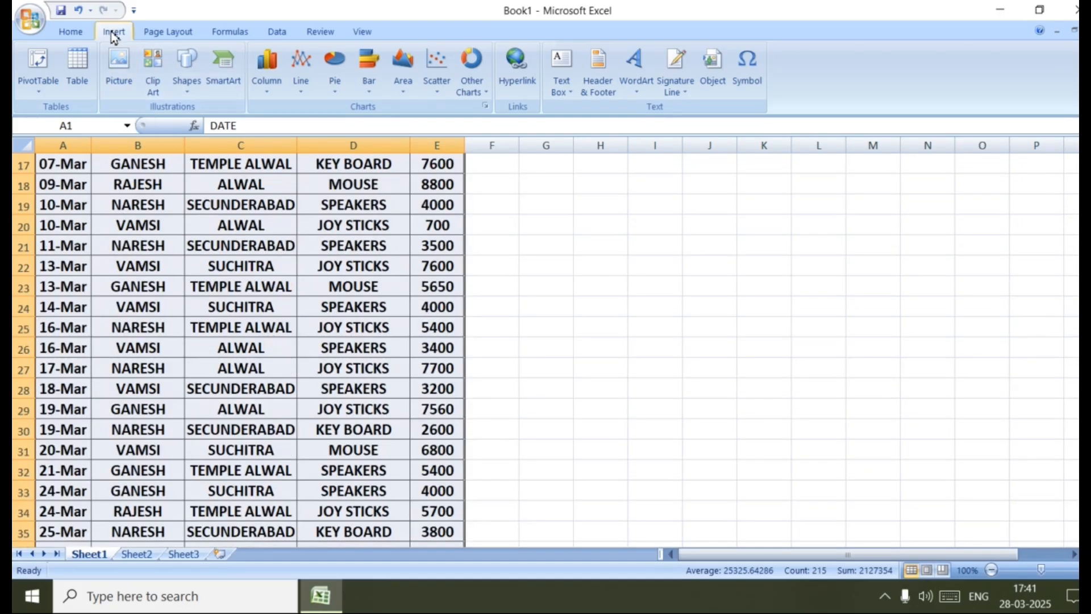
left_click(44, 91)
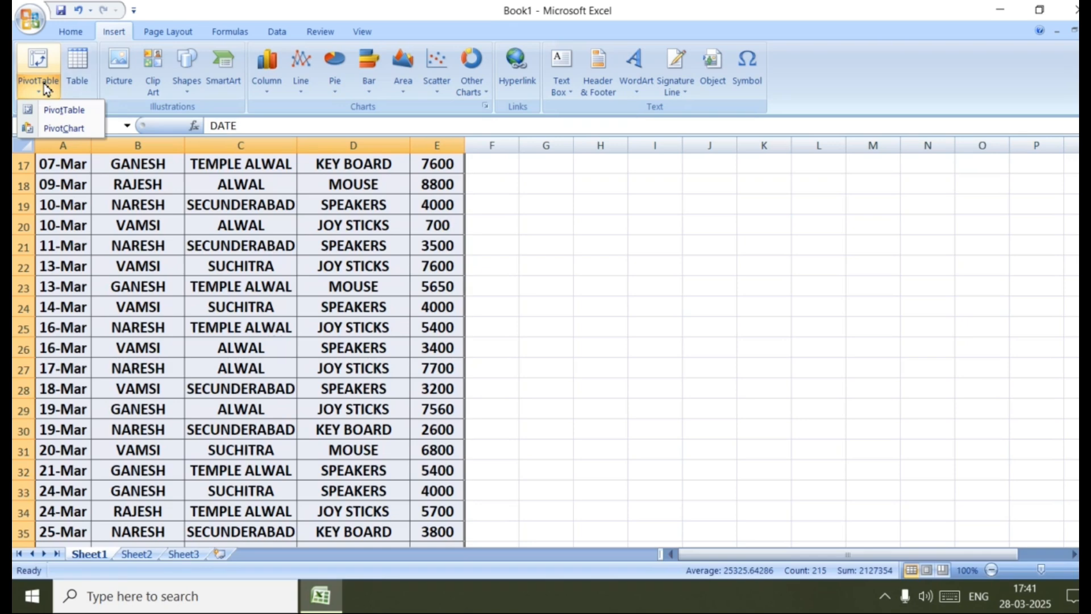
left_click(62, 112)
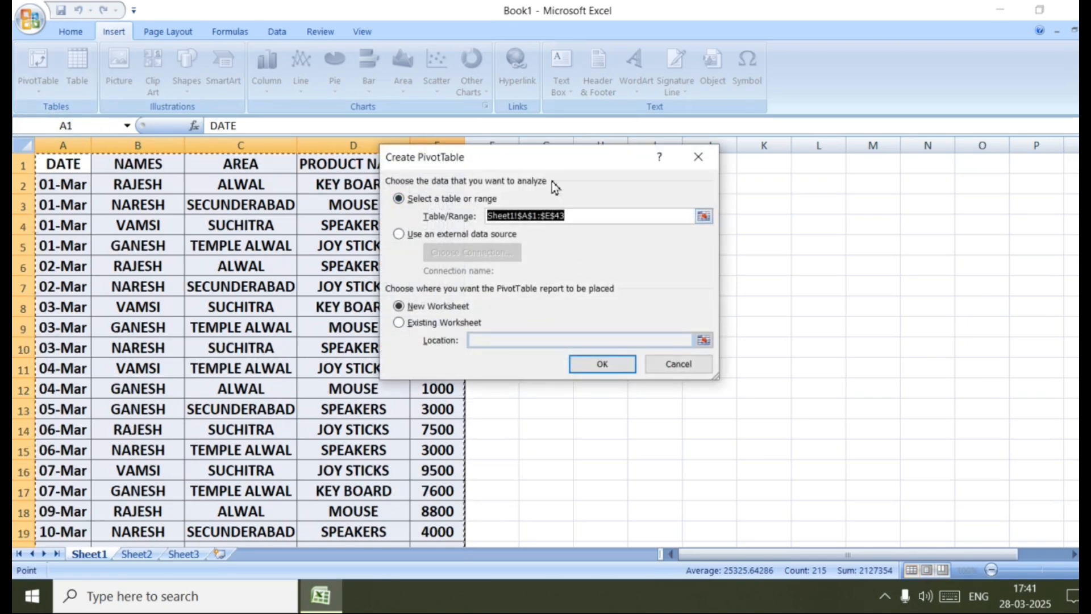
left_click_drag(555, 161, 505, 167)
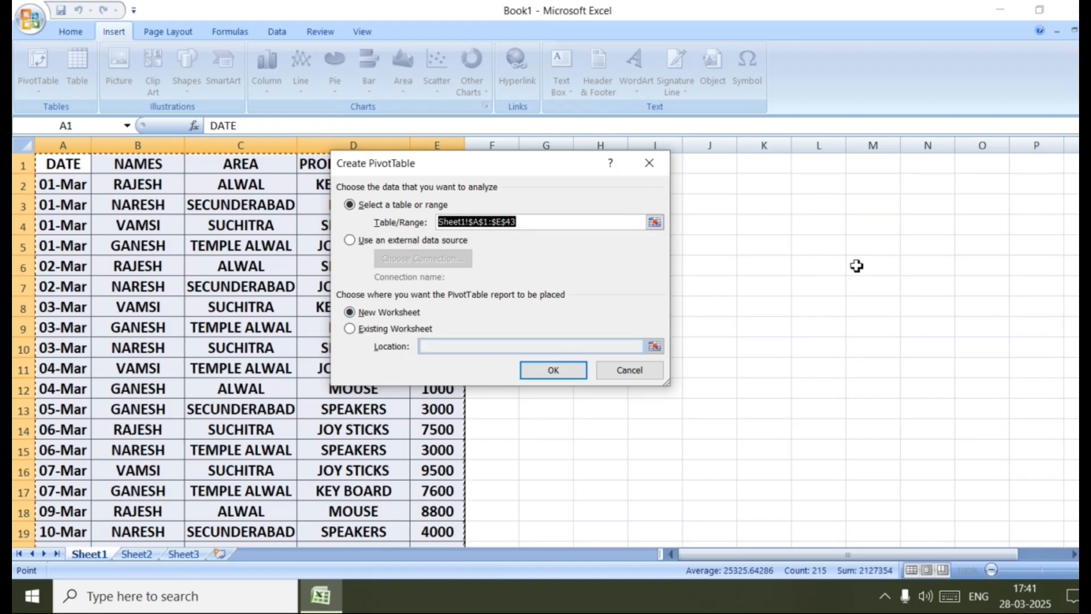
left_click(350, 329)
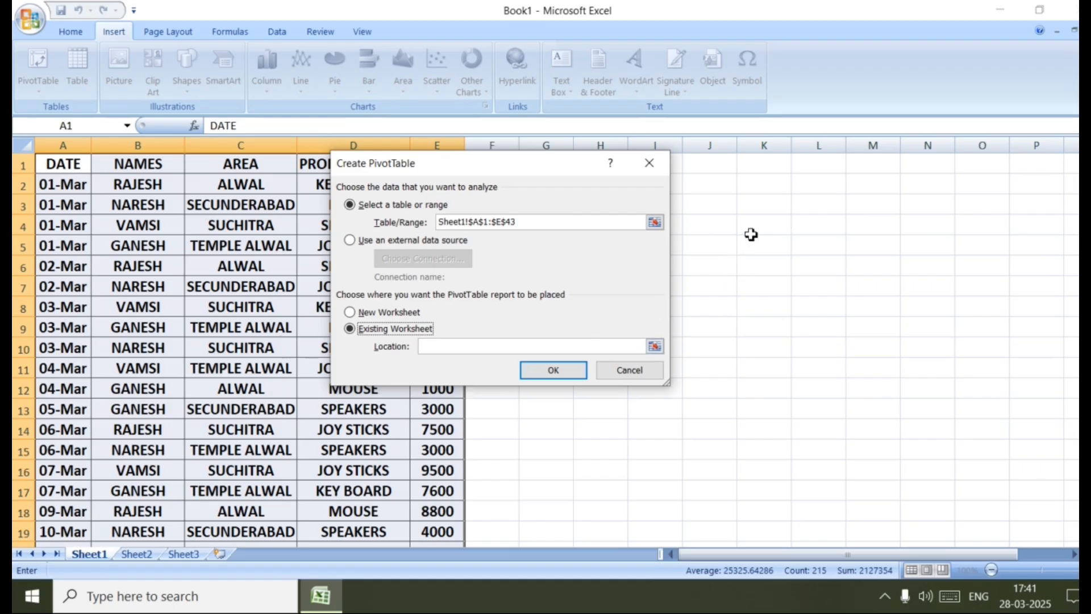
left_click(440, 349)
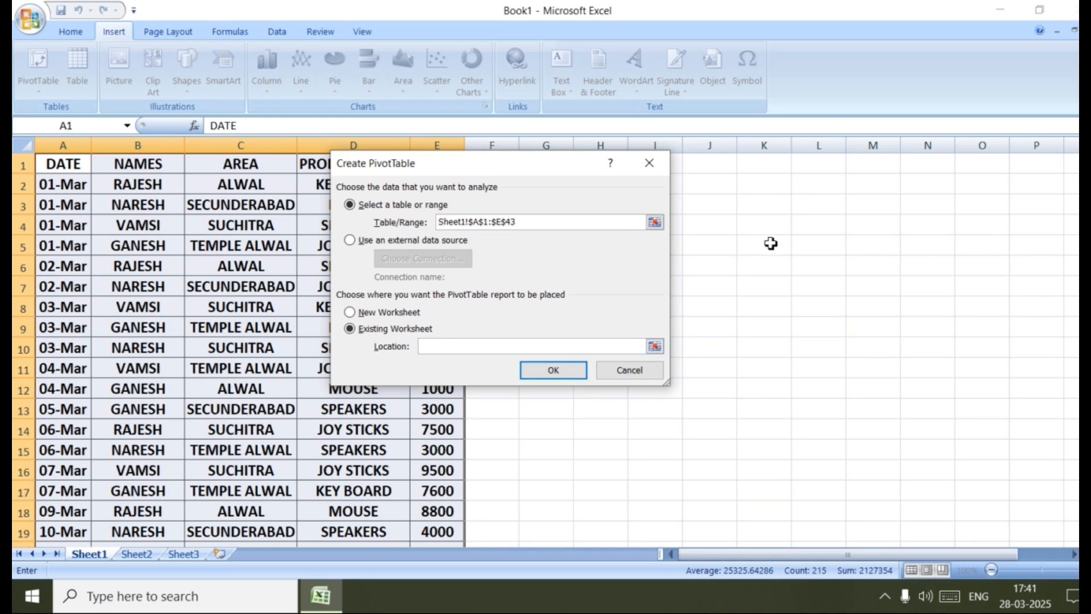
left_click(836, 226)
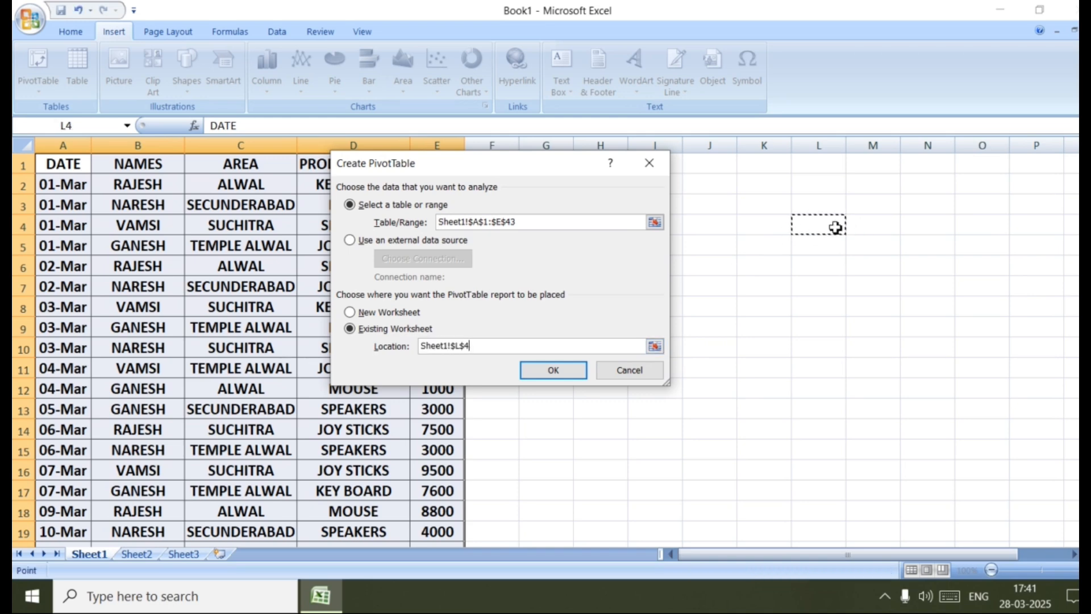
left_click(566, 372)
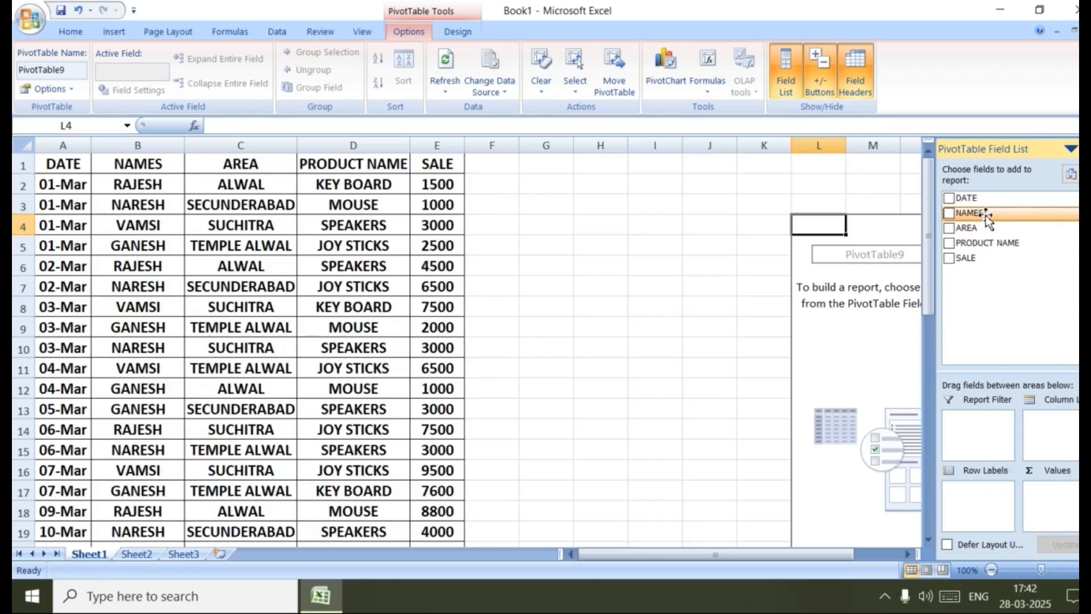
Summarize sales per person by placing NAMES in the PivotTable's row labels and SALE in its values
left_click_drag(987, 218, 974, 508)
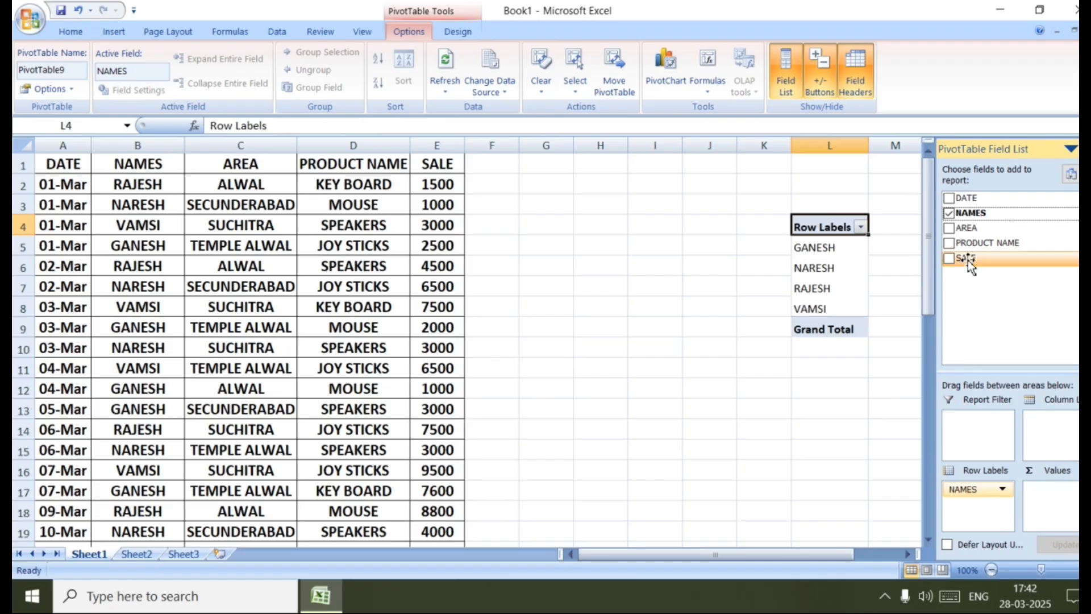
left_click_drag(967, 260, 1044, 501)
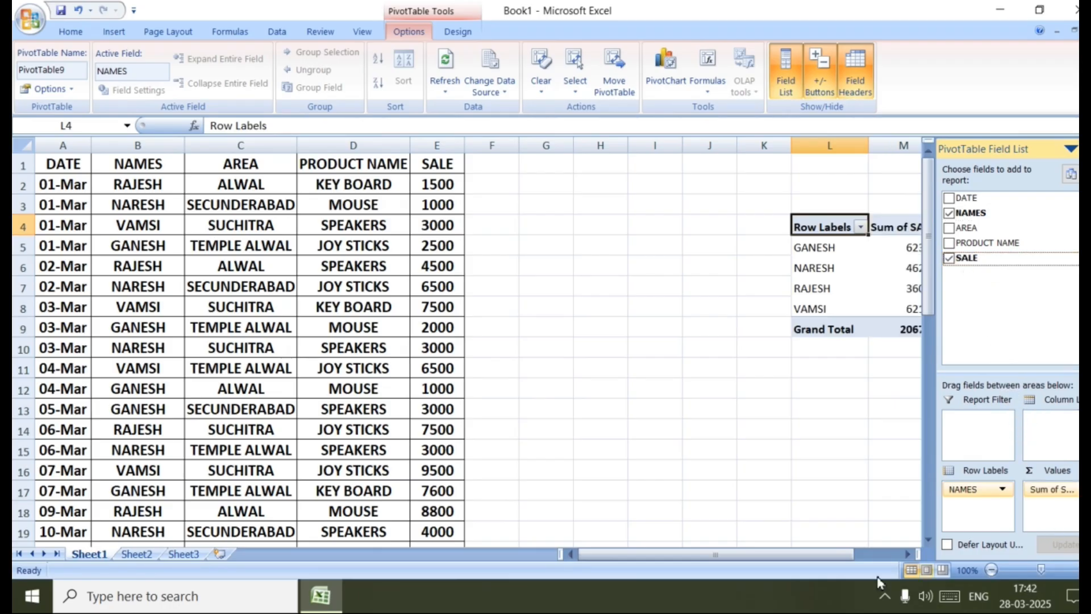
left_click_drag(652, 560, 717, 560)
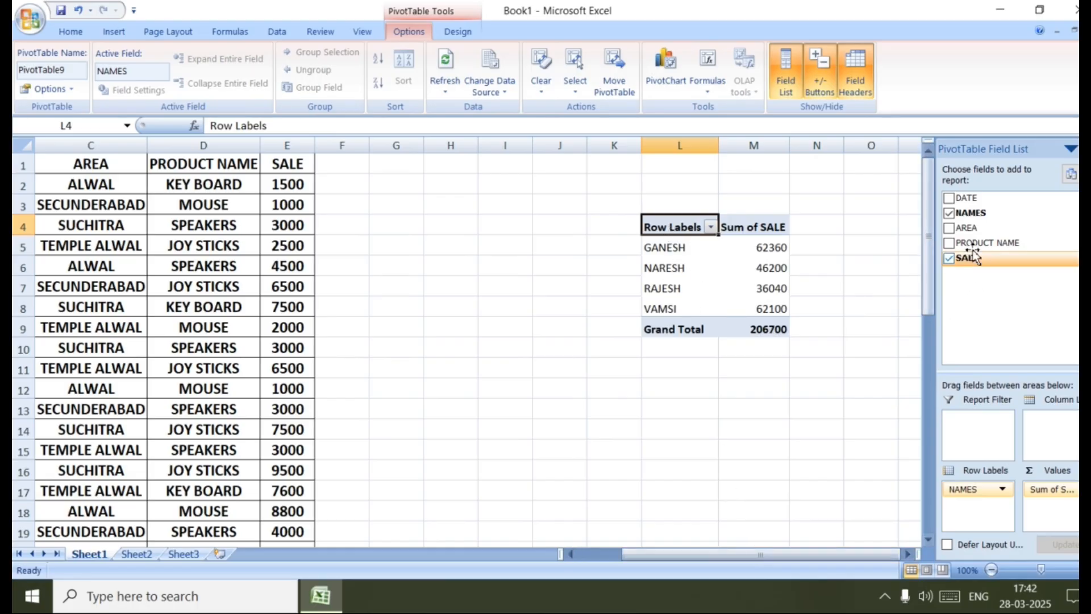
Replace NAMES with AREA in the PivotTable's row labels to total the sales per area
left_click(969, 490)
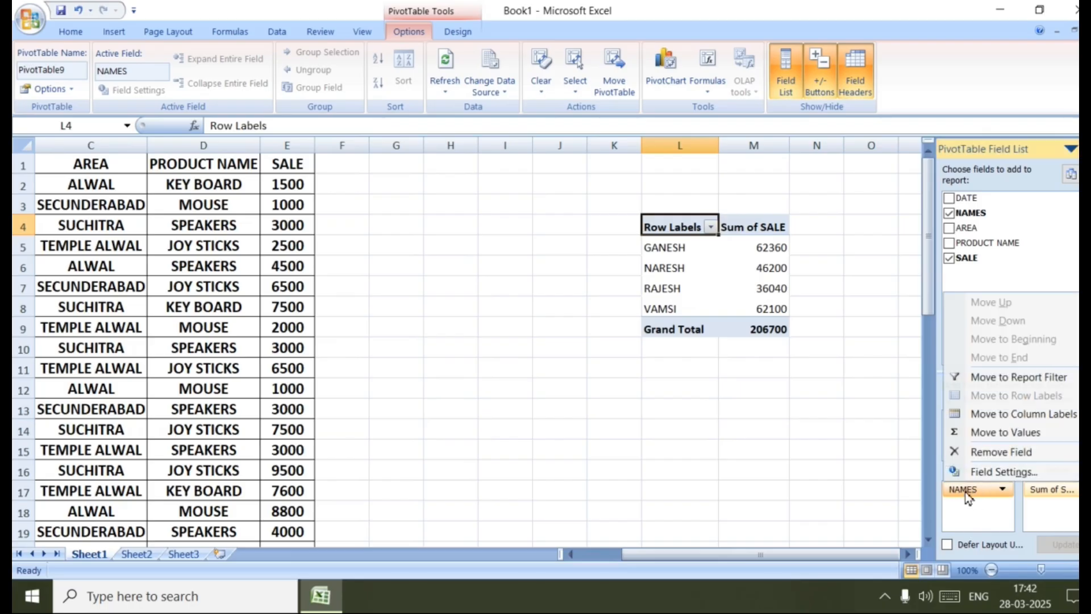
left_click(1007, 452)
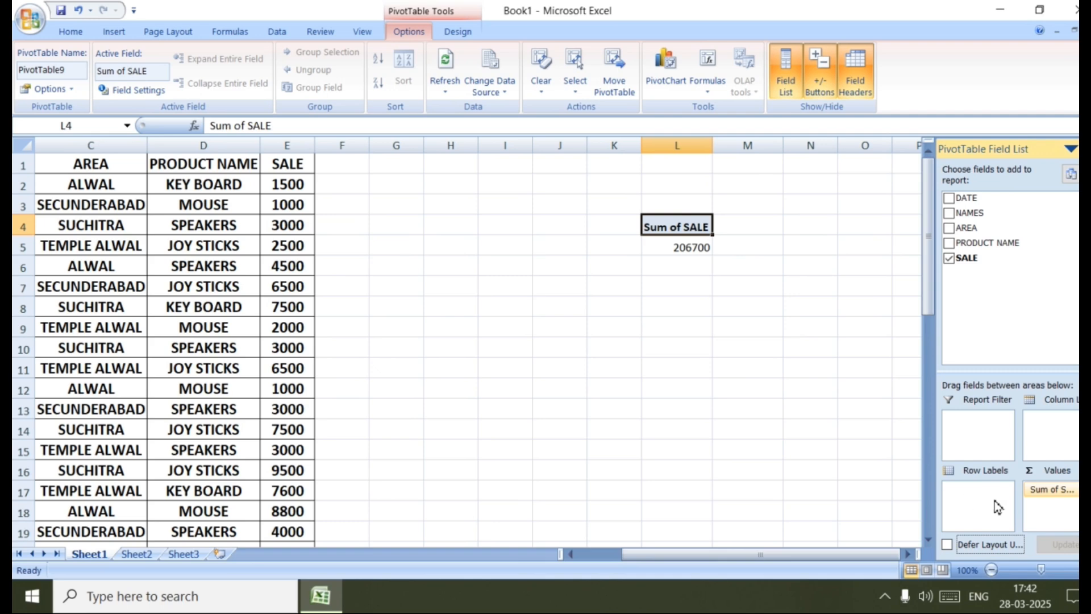
left_click(973, 230)
left_click_drag(973, 230, 968, 502)
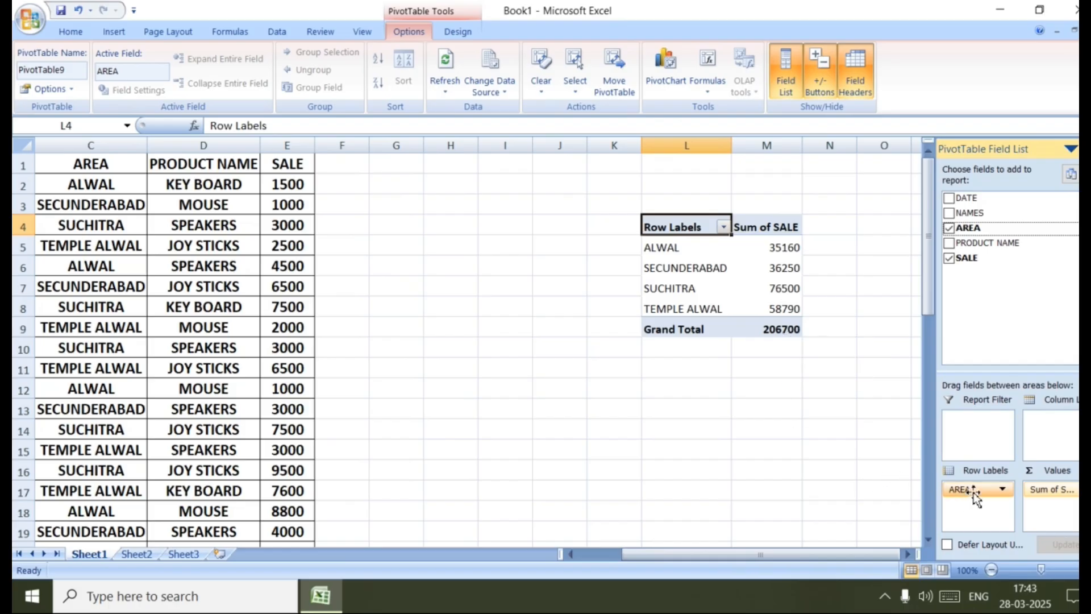
Switch the PivotTable's row labels from AREA to PRODUCT NAME, and from PRODUCT NAME to DATE
mouse_move(973, 491)
left_mouse_down()
mouse_move(985, 282)
mouse_move(983, 272)
mouse_move(980, 309)
mouse_move(970, 268)
mouse_move(967, 489)
left_mouse_up()
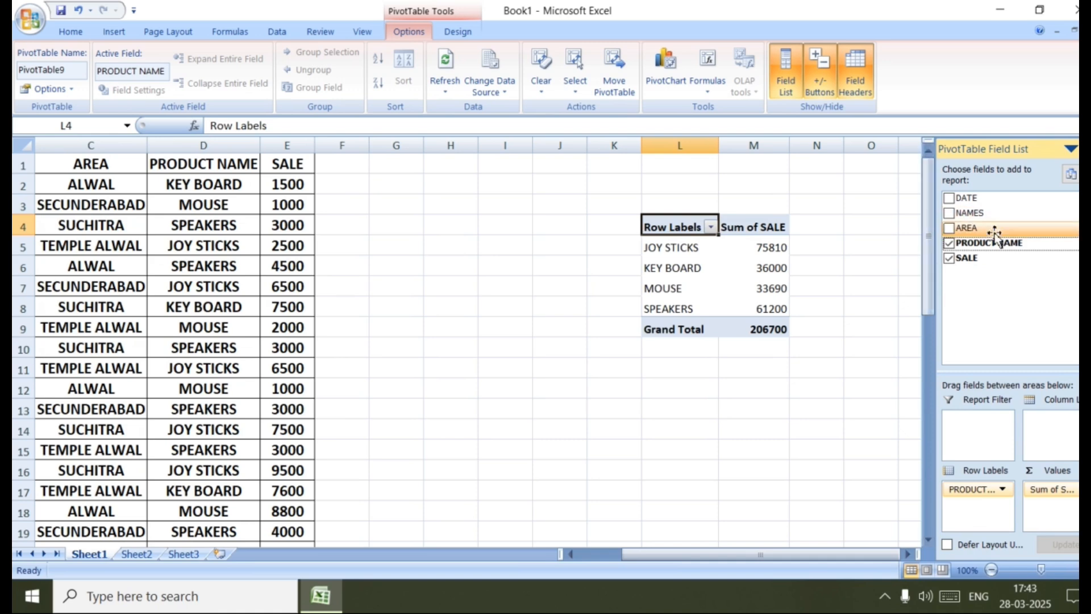
left_click_drag(974, 497, 980, 311)
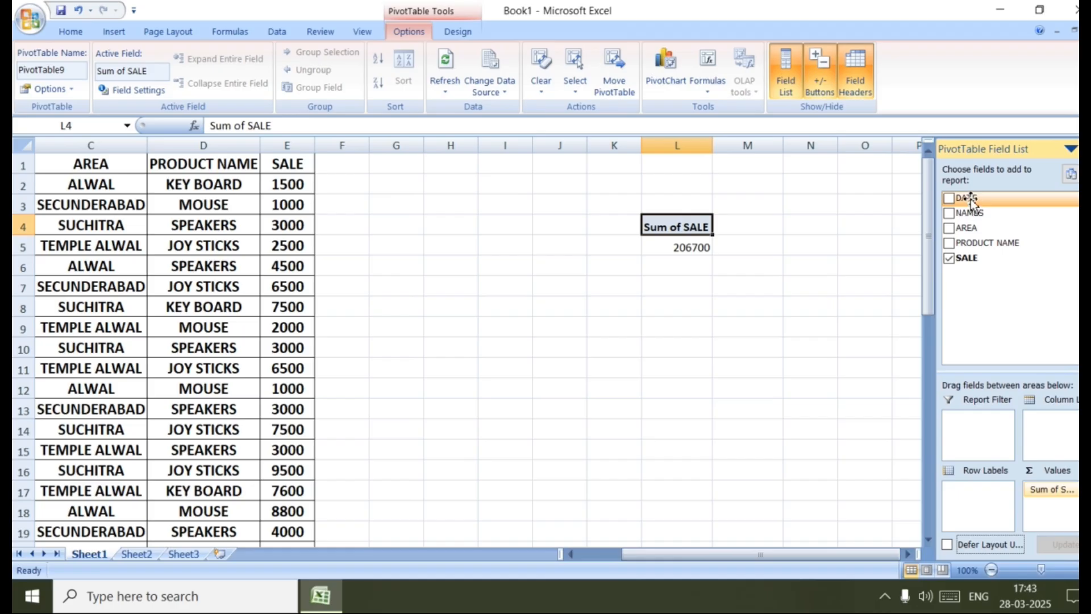
left_click_drag(972, 199, 978, 491)
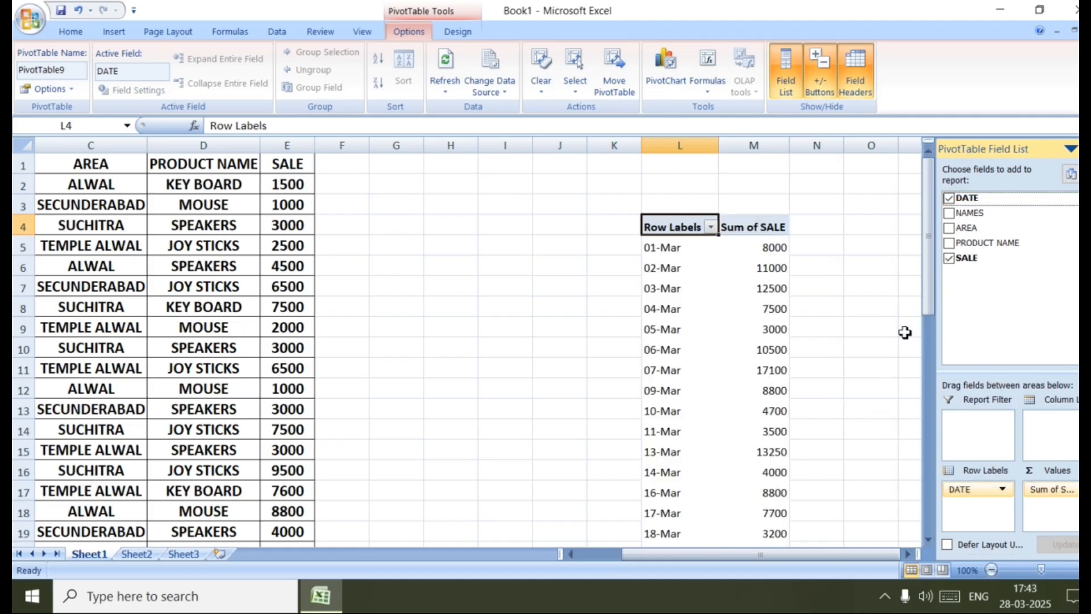
left_click_drag(927, 285, 892, 247)
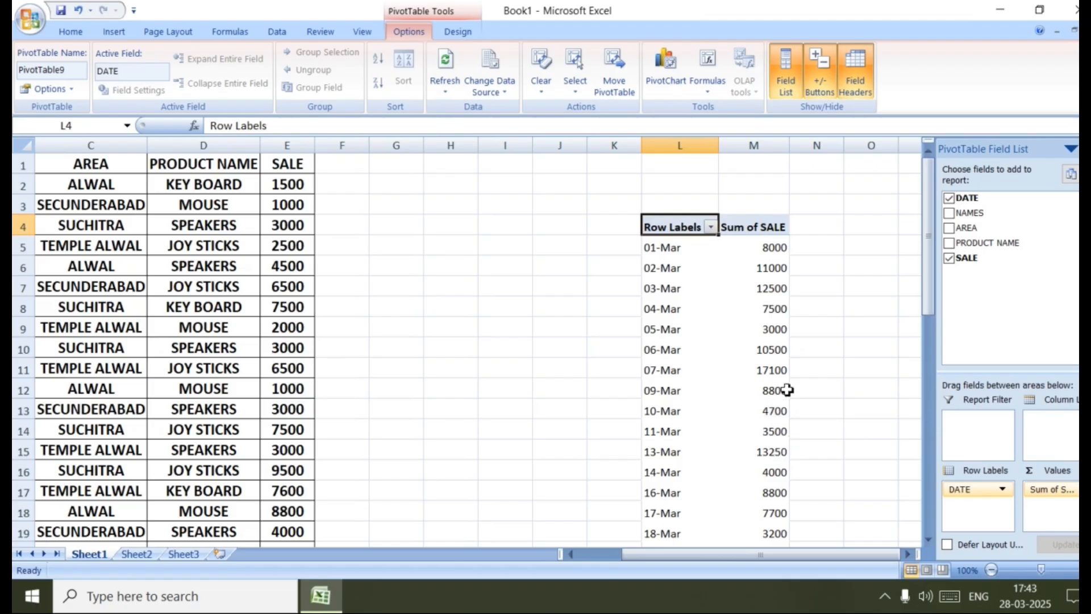
mouse_move(787, 390)
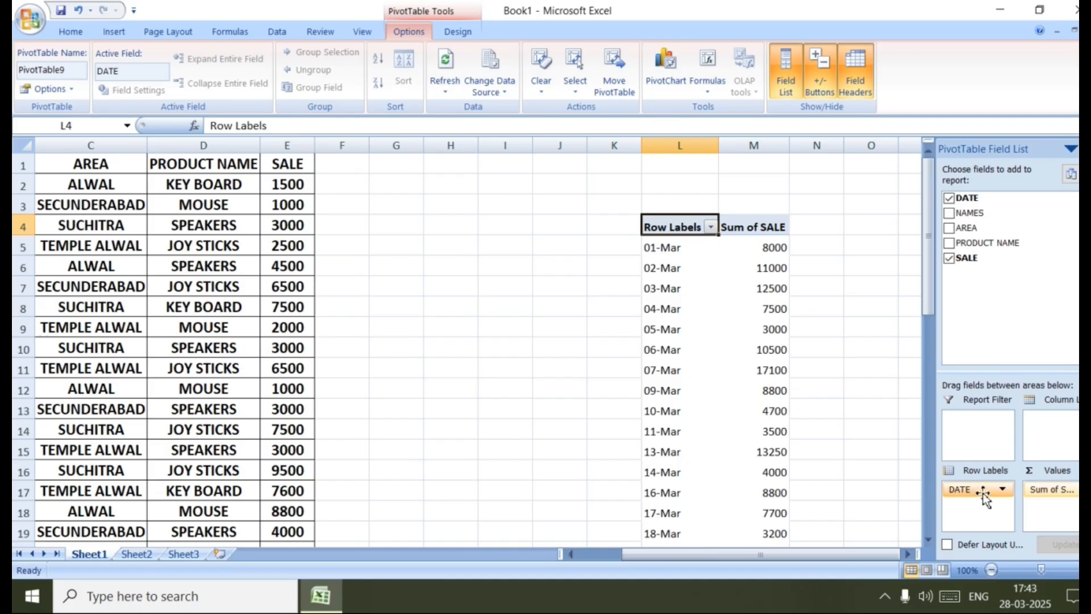
Rearrange the PivotTable with DATE as report filter, NAMES and AREA as row labels, and PRODUCT NAME as column labels
left_click_drag(985, 498, 972, 426)
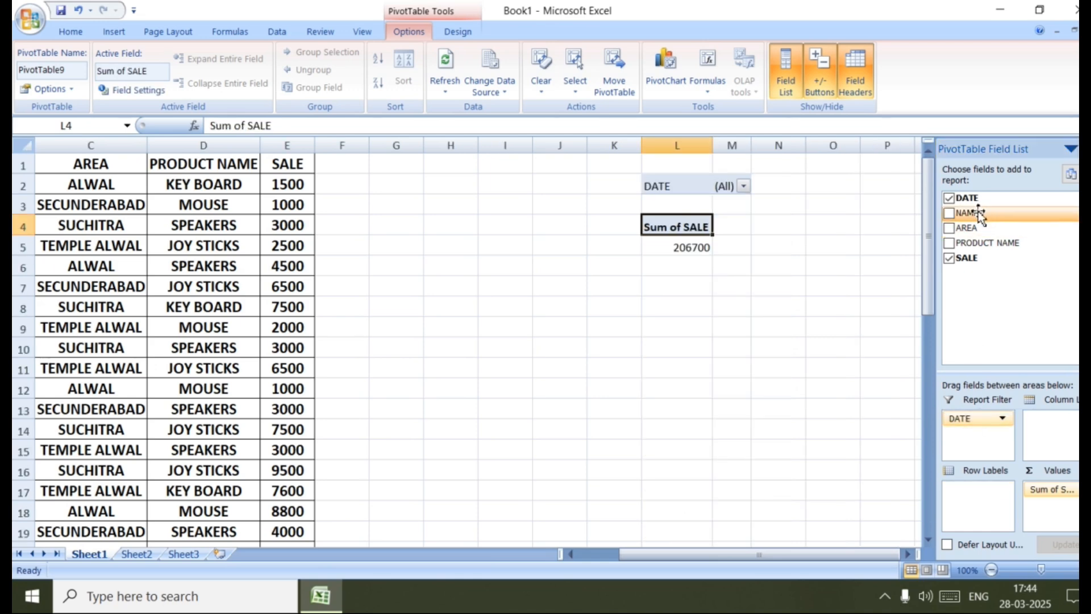
left_click_drag(974, 213, 974, 493)
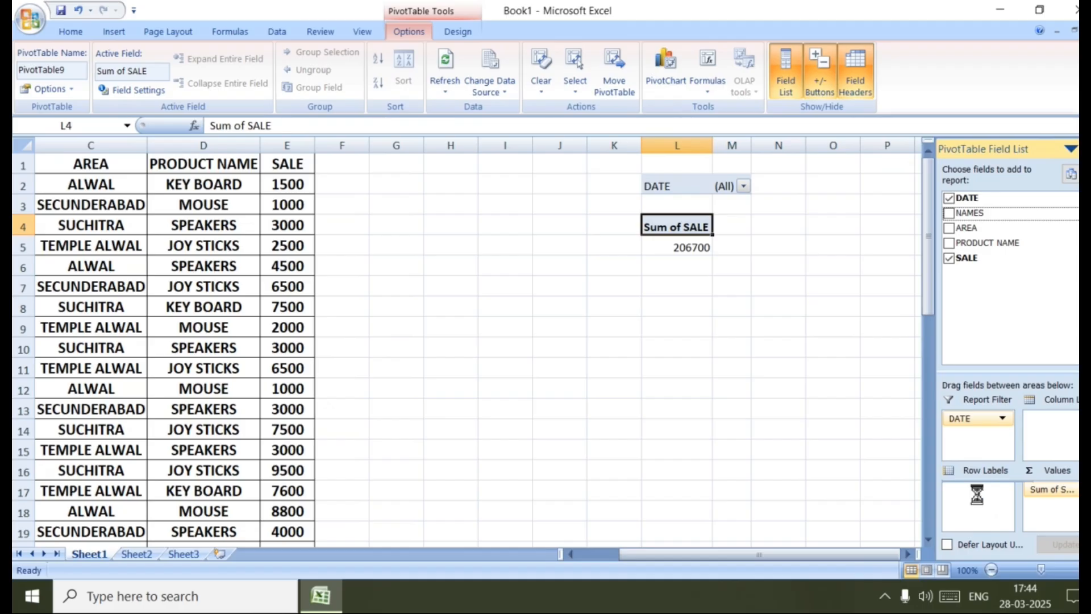
left_click_drag(971, 230, 967, 513)
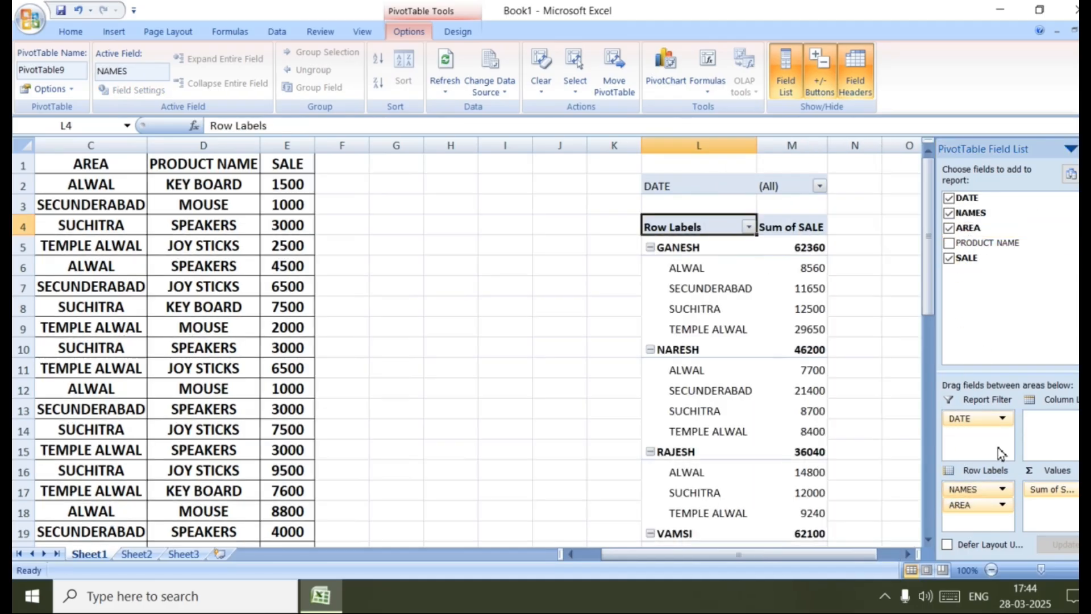
left_click_drag(989, 243, 1061, 424)
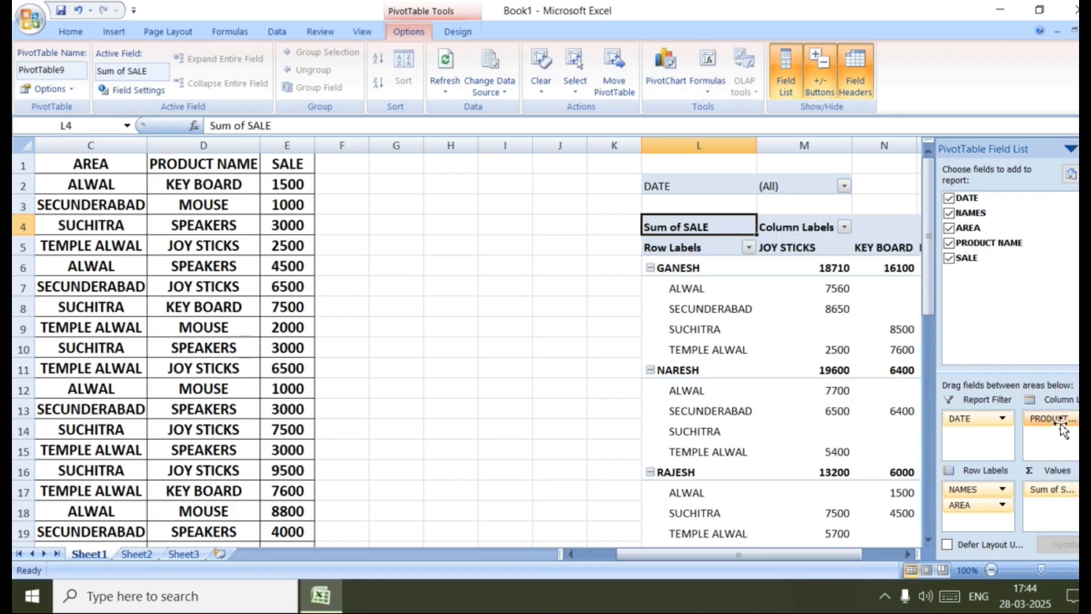
mouse_move(964, 259)
left_mouse_down()
mouse_move(1017, 426)
mouse_move(980, 265)
left_mouse_up()
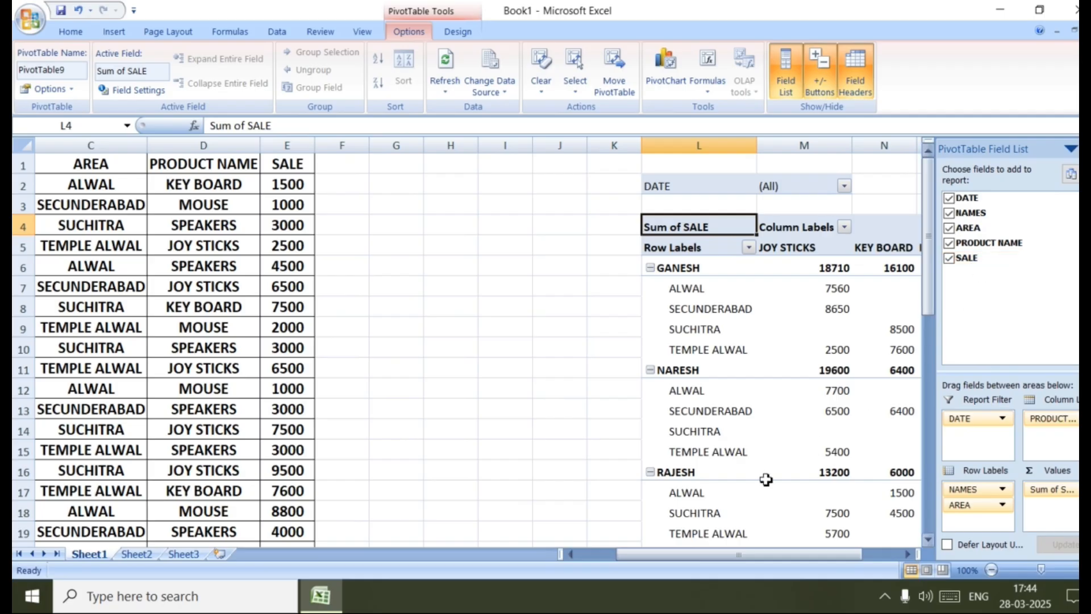
Swap AREA and PRODUCT NAME in the PivotTable, placing PRODUCT NAME under NAMES in the row labels and AREA in the column labels
left_click_drag(640, 557, 683, 565)
left_click_drag(771, 563, 769, 563)
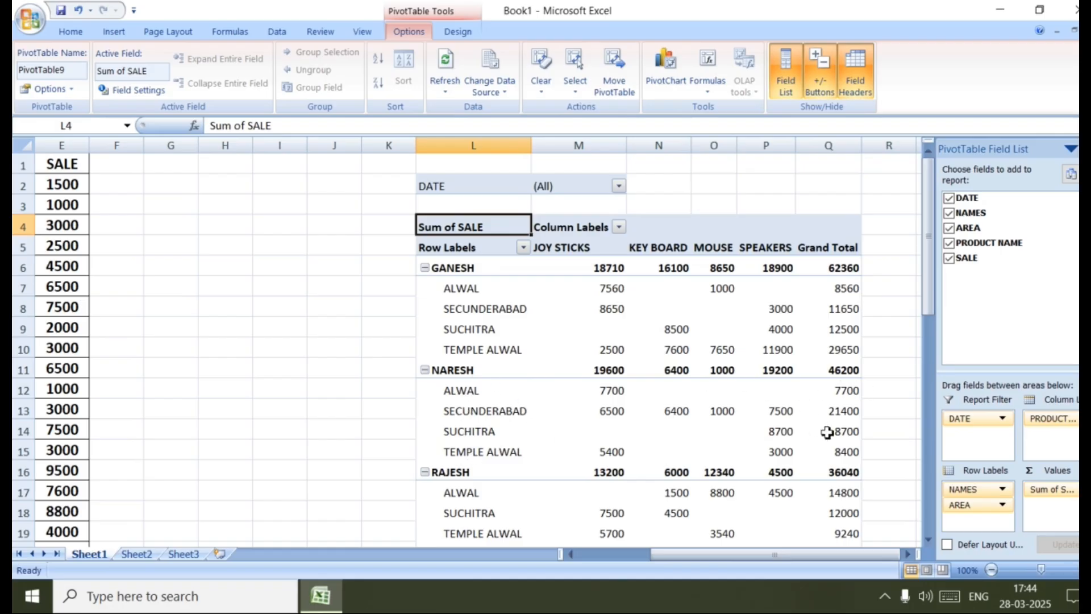
left_click_drag(926, 295, 903, 341)
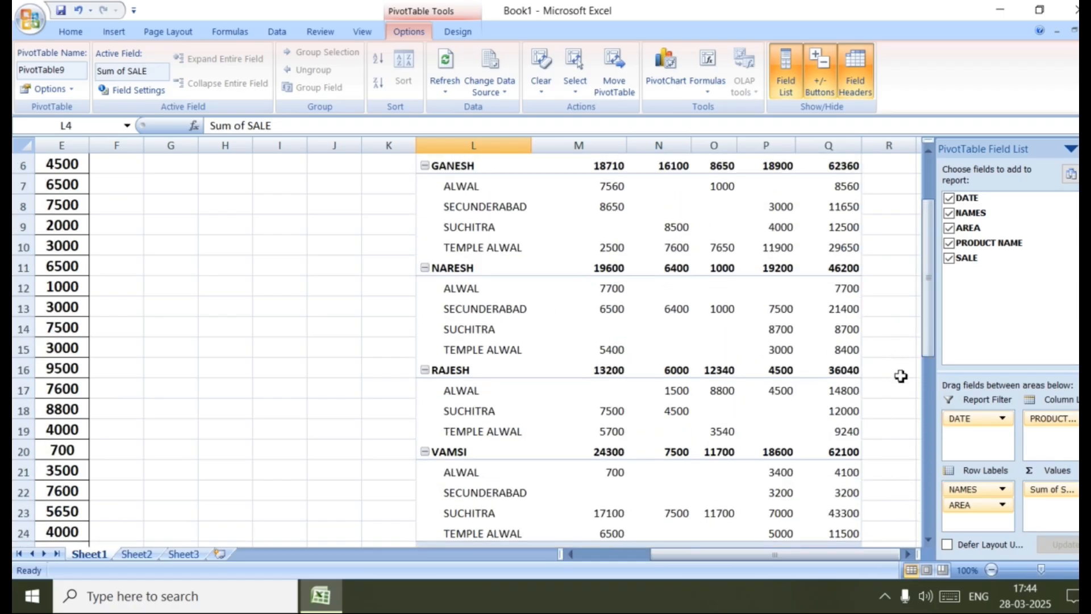
mouse_move(1049, 419)
left_mouse_down()
mouse_move(963, 526)
mouse_move(1044, 427)
left_mouse_up()
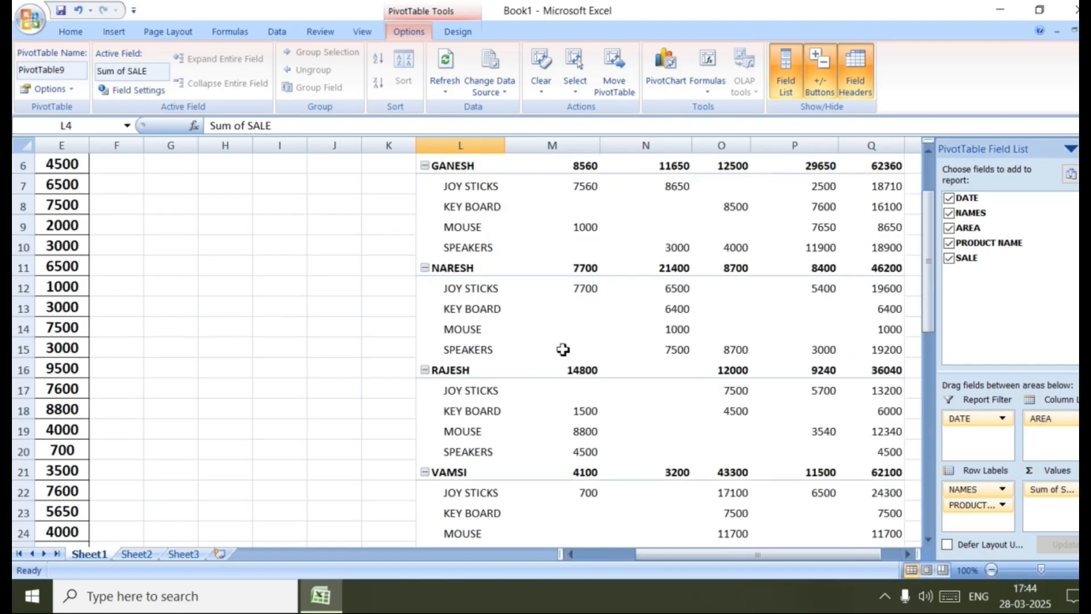
left_click_drag(651, 556, 732, 577)
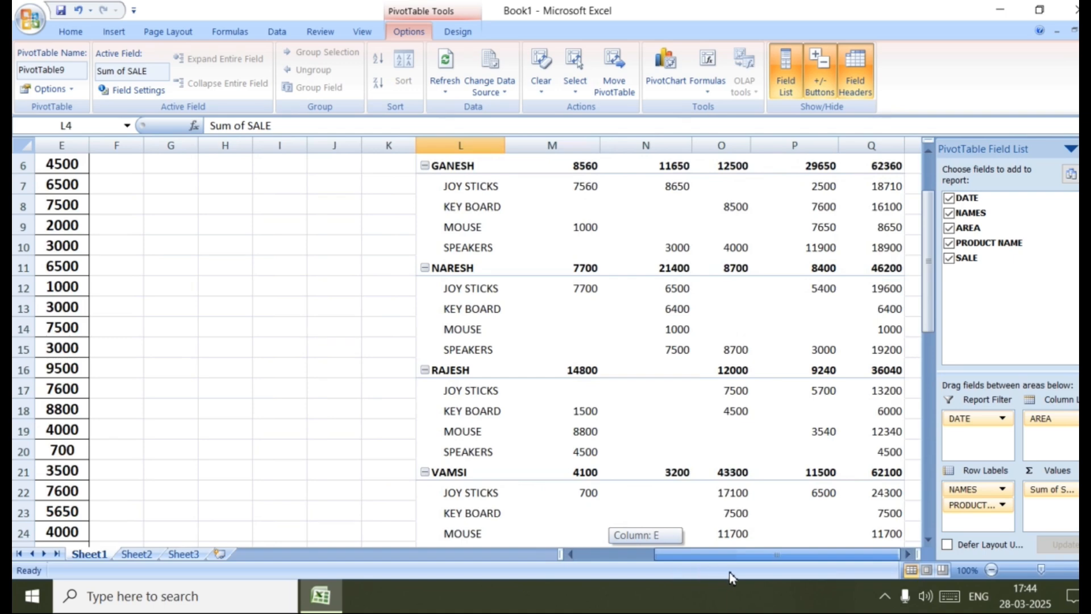
left_click_drag(803, 586, 802, 587)
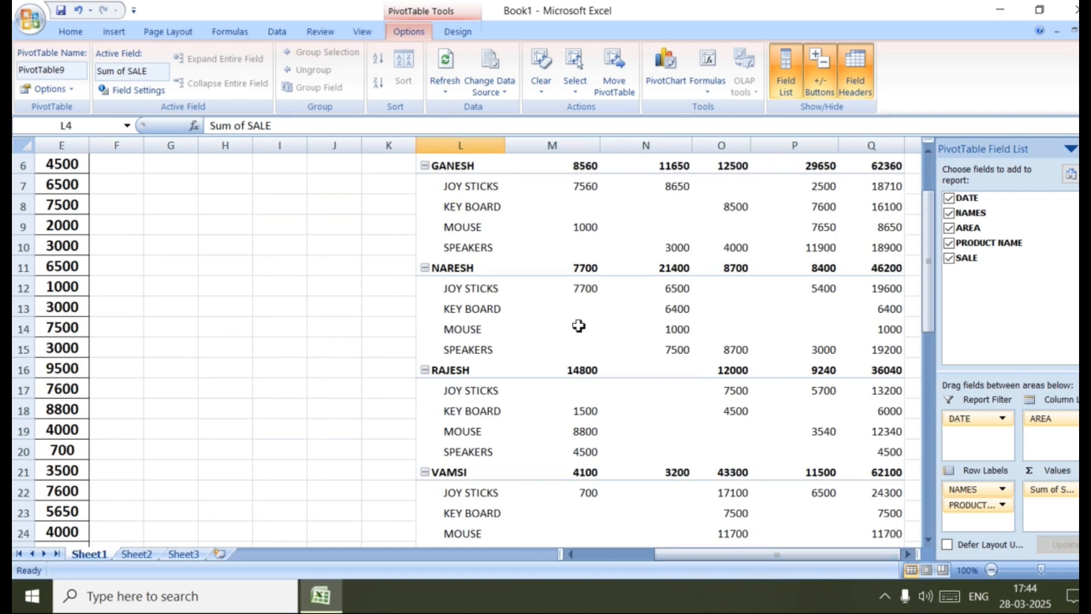
left_click_drag(928, 282, 919, 226)
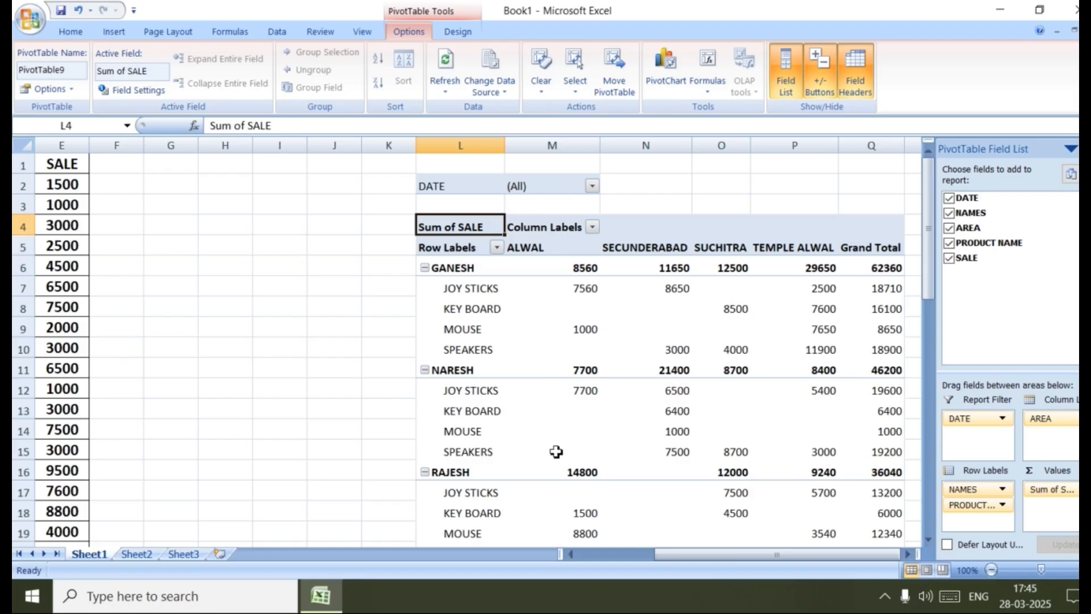
Move NAMES from the PivotTable's row labels to its column labels, below AREA
left_click_drag(966, 489, 1042, 438)
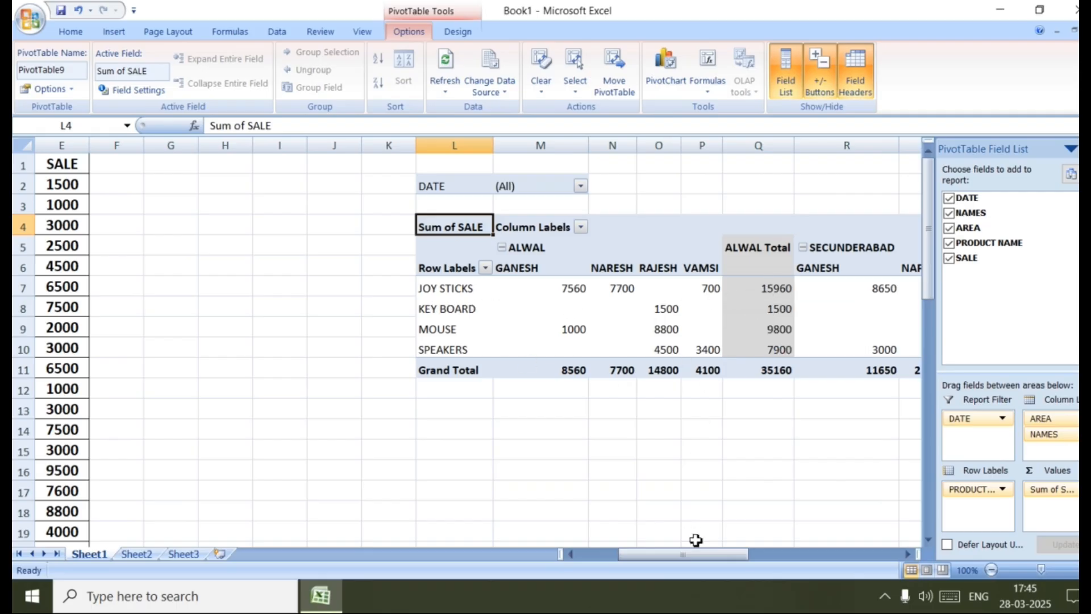
left_click_drag(698, 563, 856, 560)
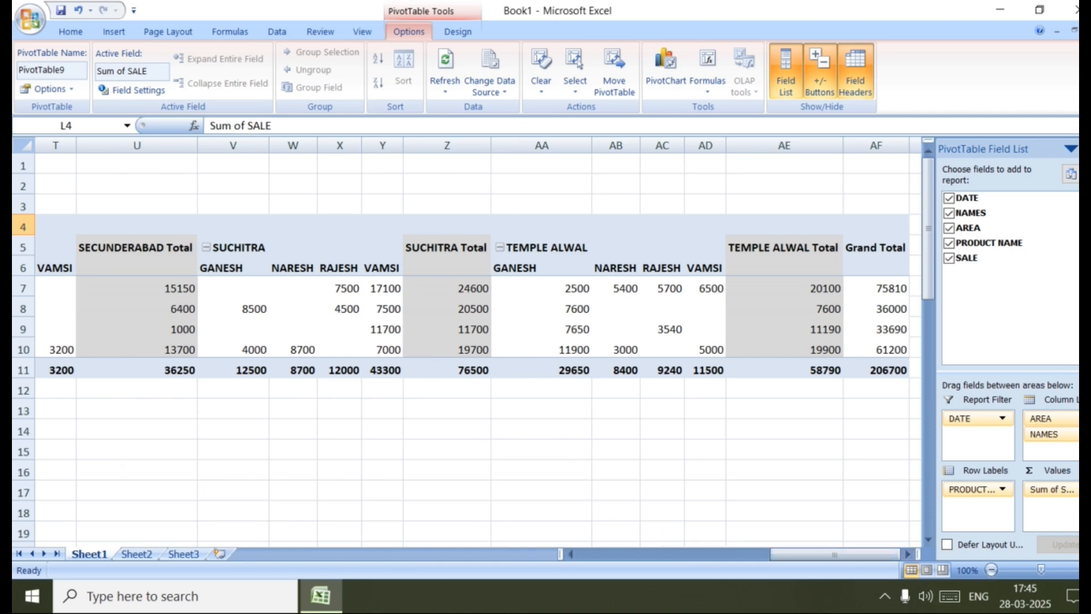
Move AREA and NAMES from the PivotTable's column labels into the row labels, nested in that order below PRODUCT NAME
left_click_drag(1053, 420, 969, 505)
left_click_drag(1052, 420, 972, 531)
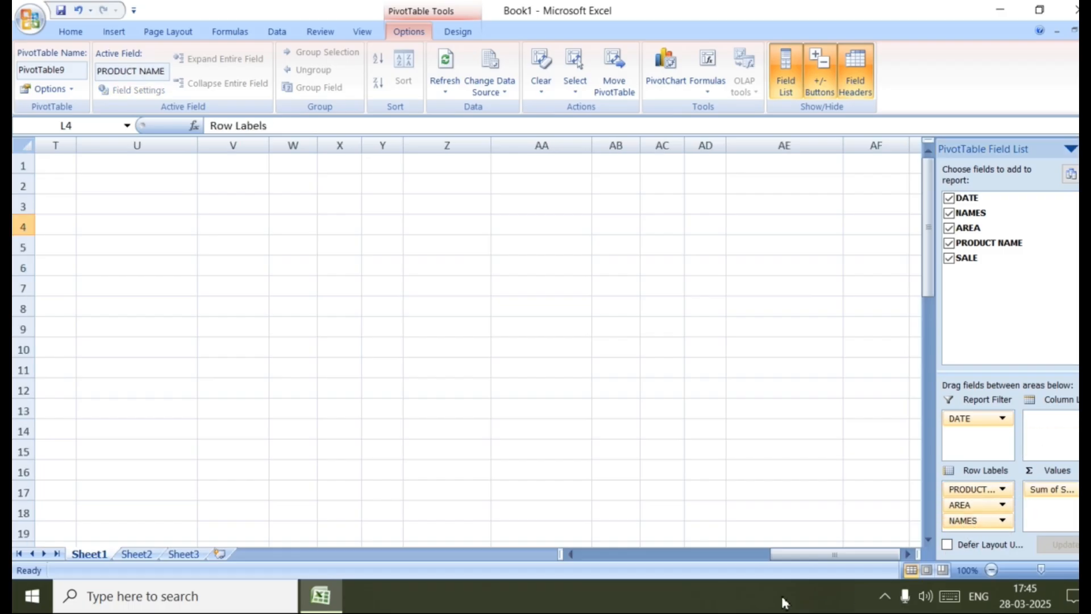
left_click_drag(802, 564, 682, 562)
left_click_drag(928, 275, 891, 550)
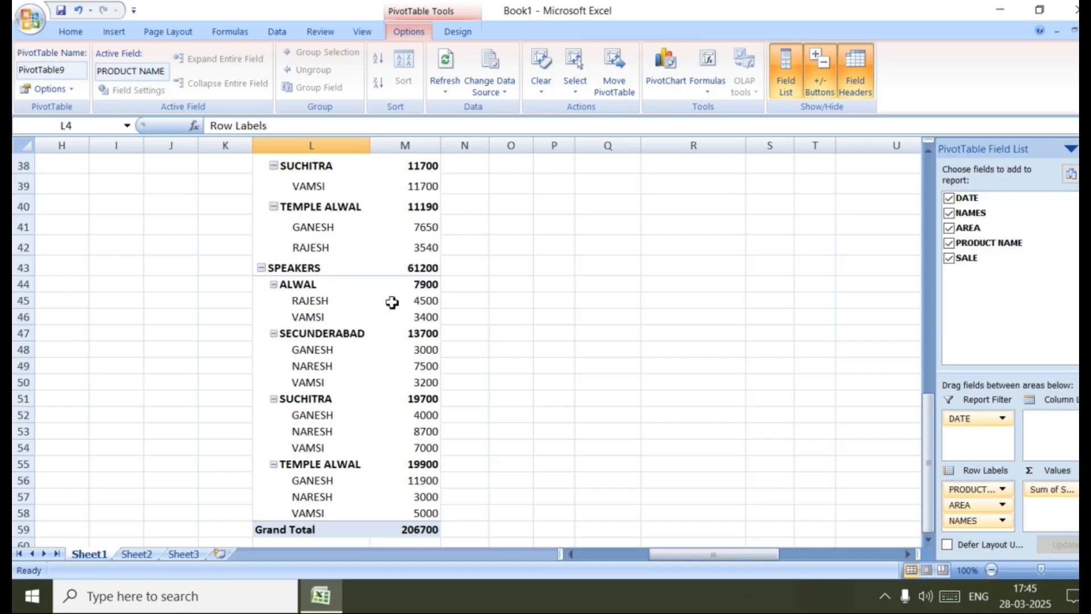
left_click_drag(926, 419, 960, 192)
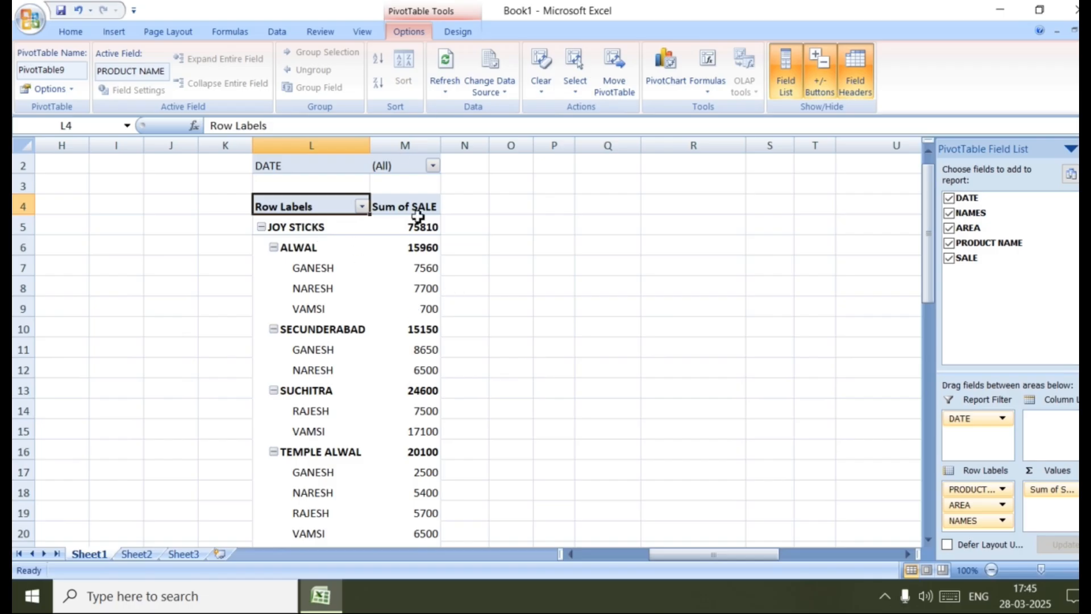
Filter the PivotTable report by DATE to 04-Mar, and switch the date filter to 07-Mar
left_click(433, 166)
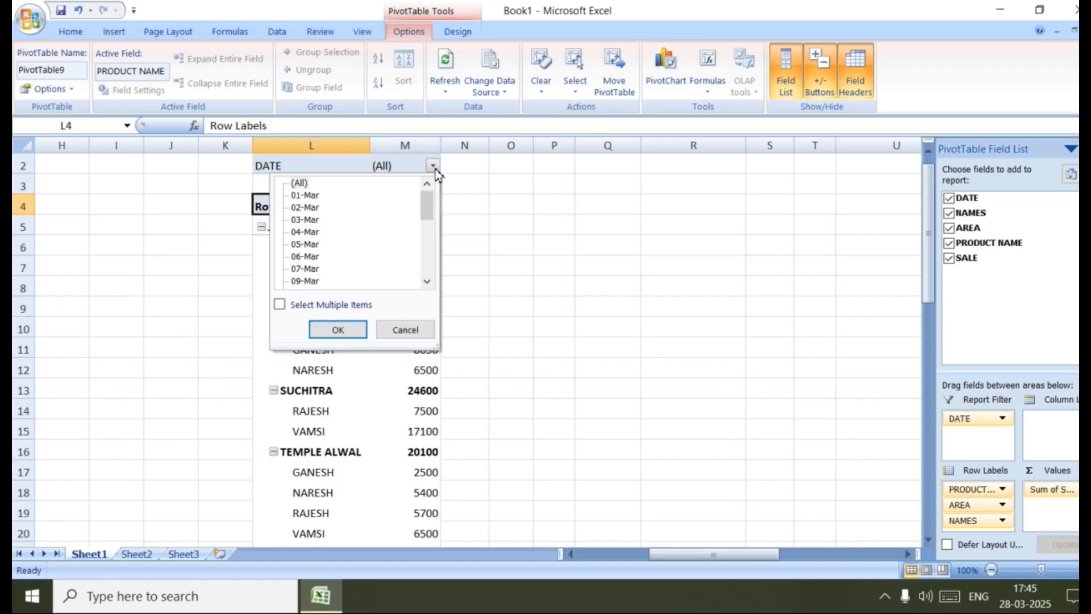
left_click(305, 233)
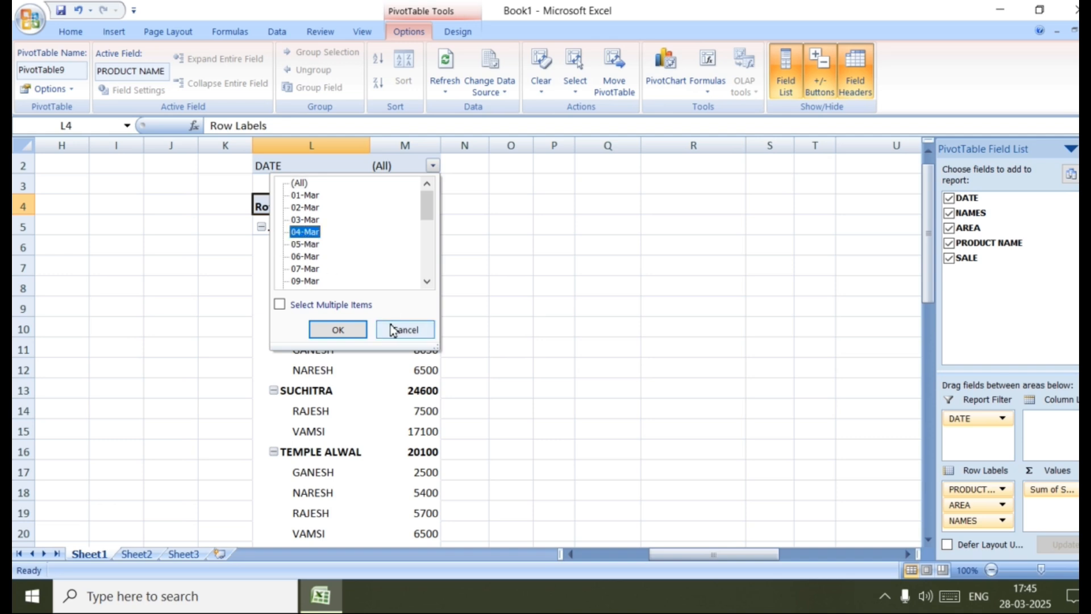
left_click(353, 329)
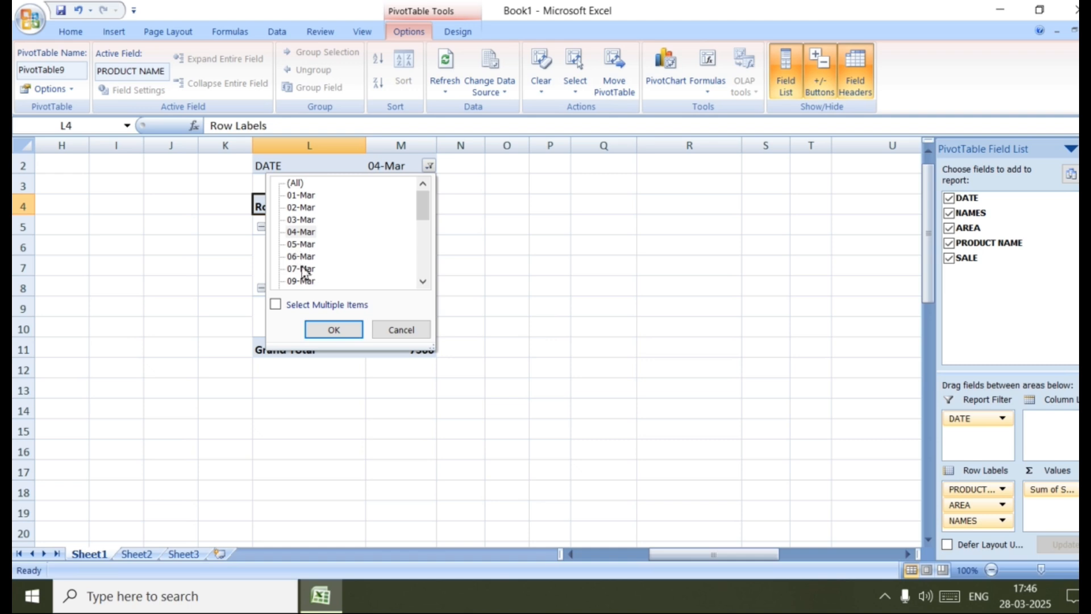
left_click(306, 271)
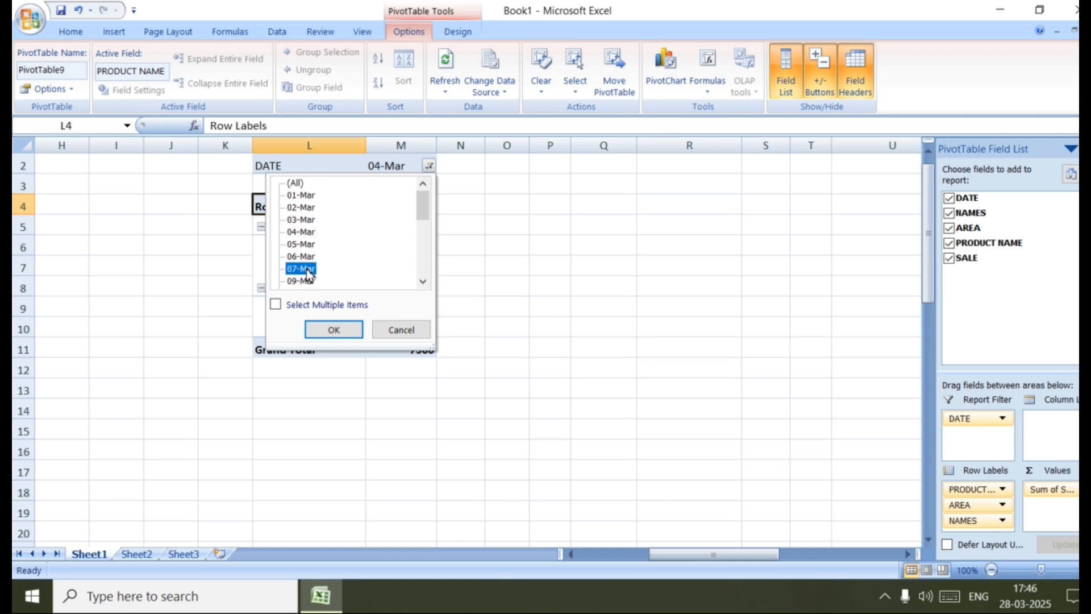
left_click(336, 329)
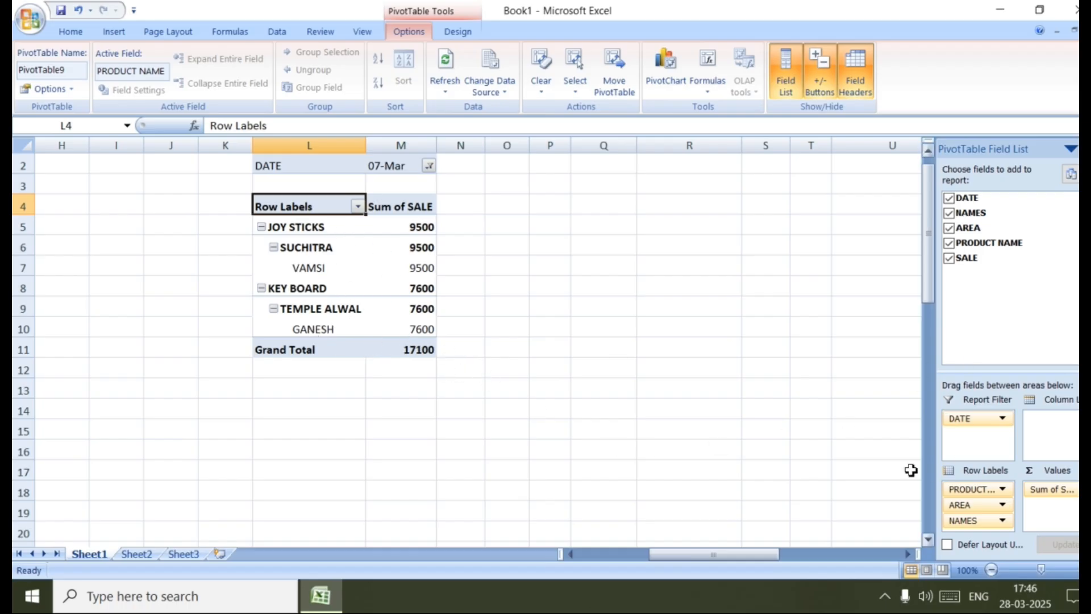
left_click_drag(757, 556, 694, 570)
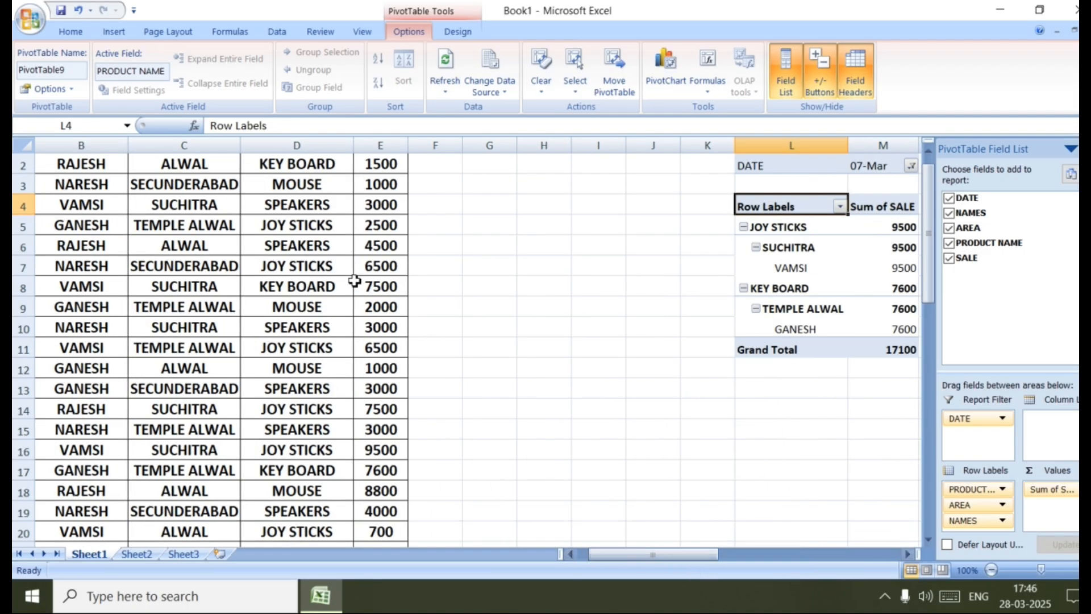
scroll(450, 284, "up", 1)
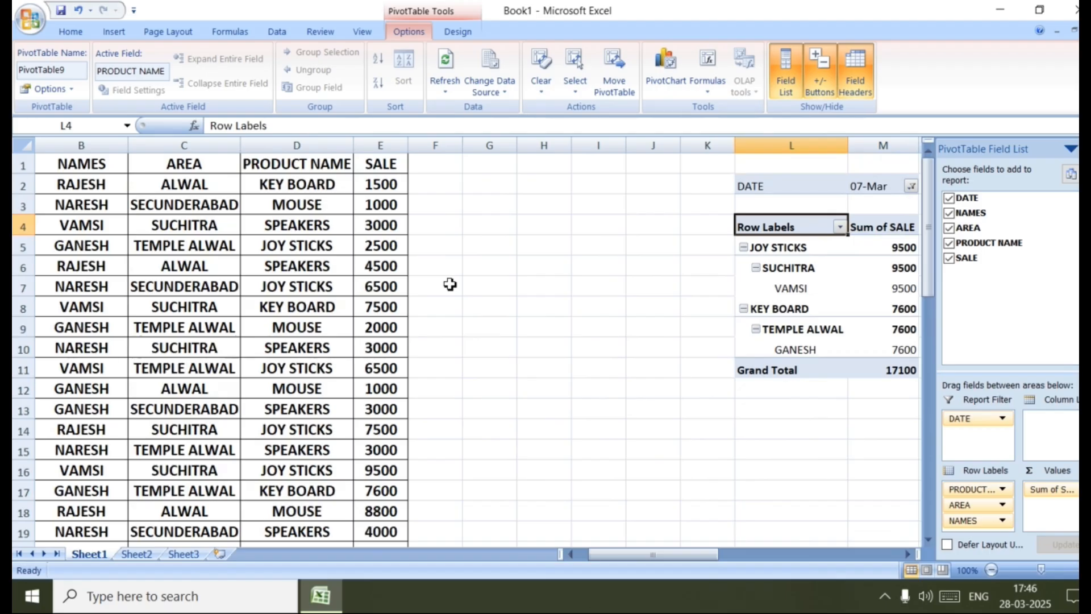
scroll(450, 284, "down", 19)
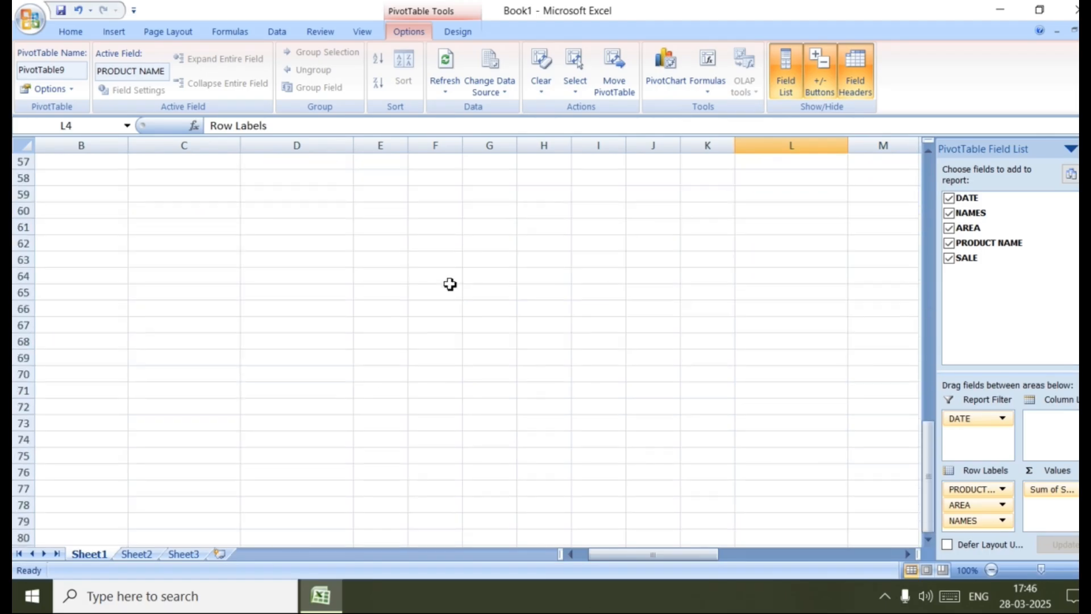
scroll(449, 284, "up", 19)
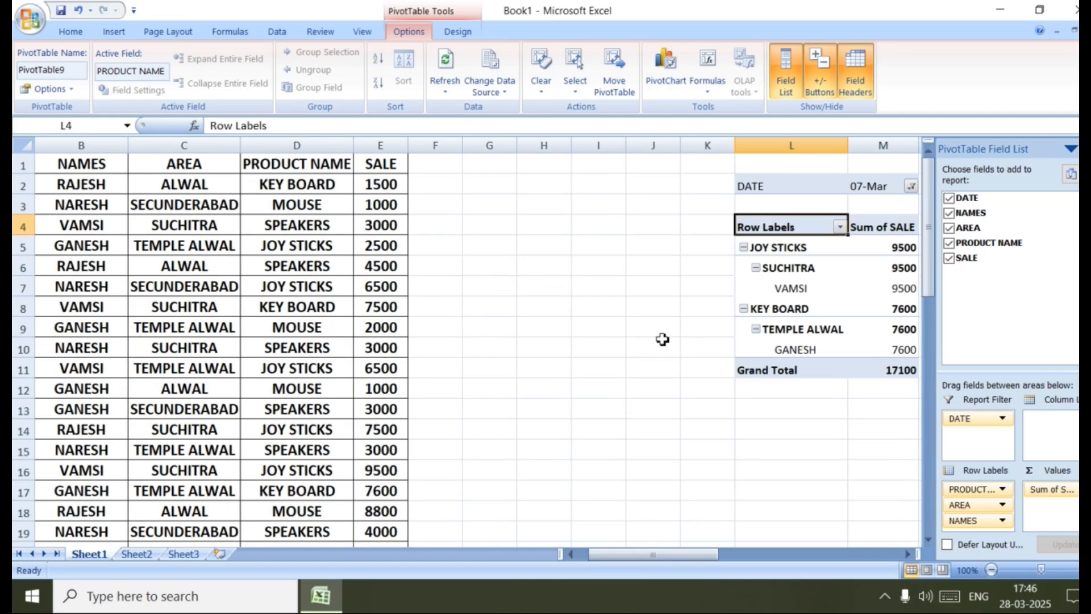
left_click_drag(675, 559, 714, 560)
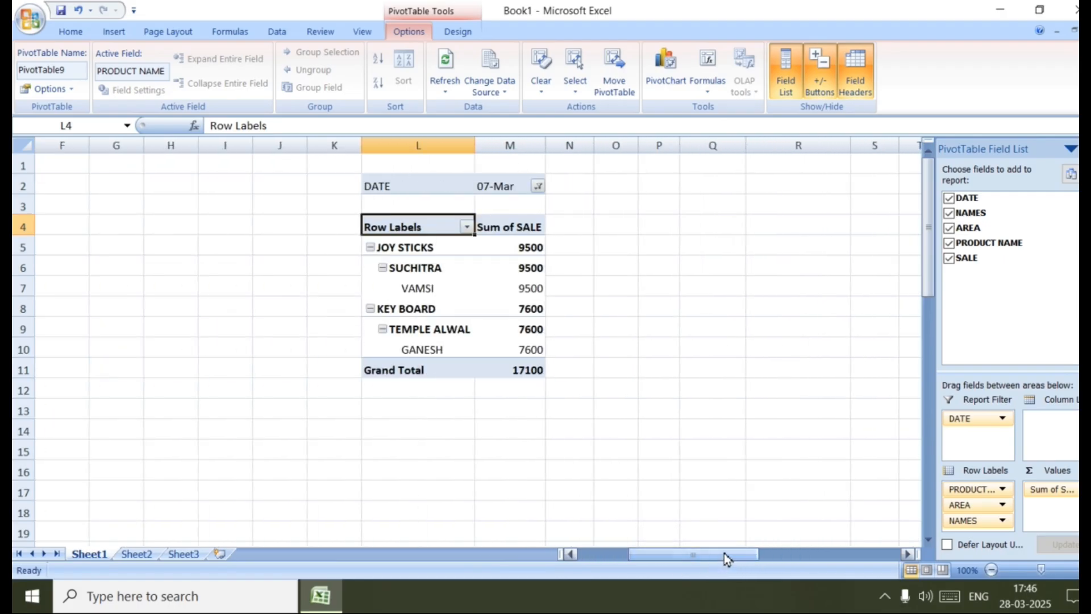